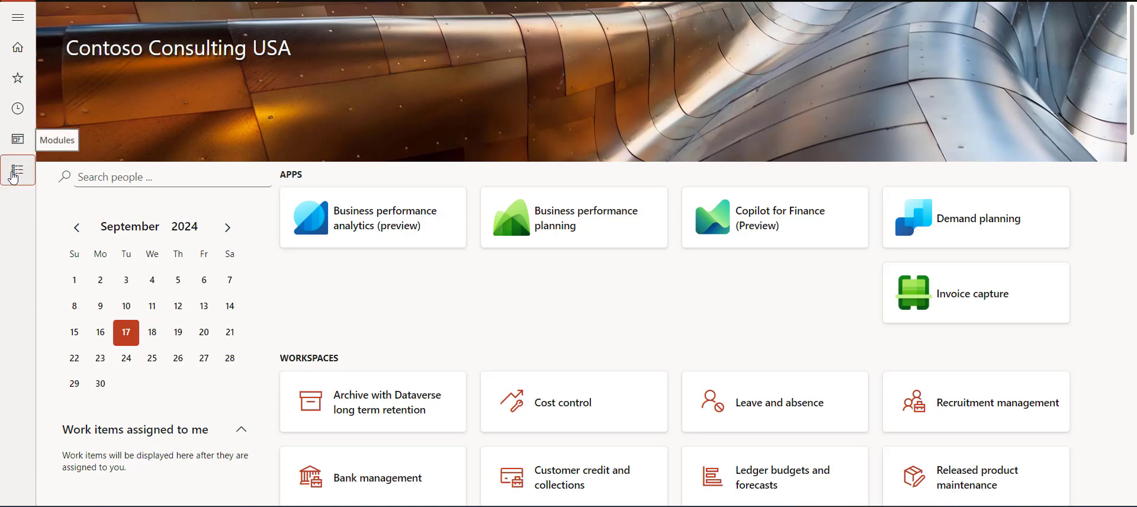
Step: Go through the System administration module to open the Email parameters page
left_click(13, 177)
scroll(71, 249, "down", 5)
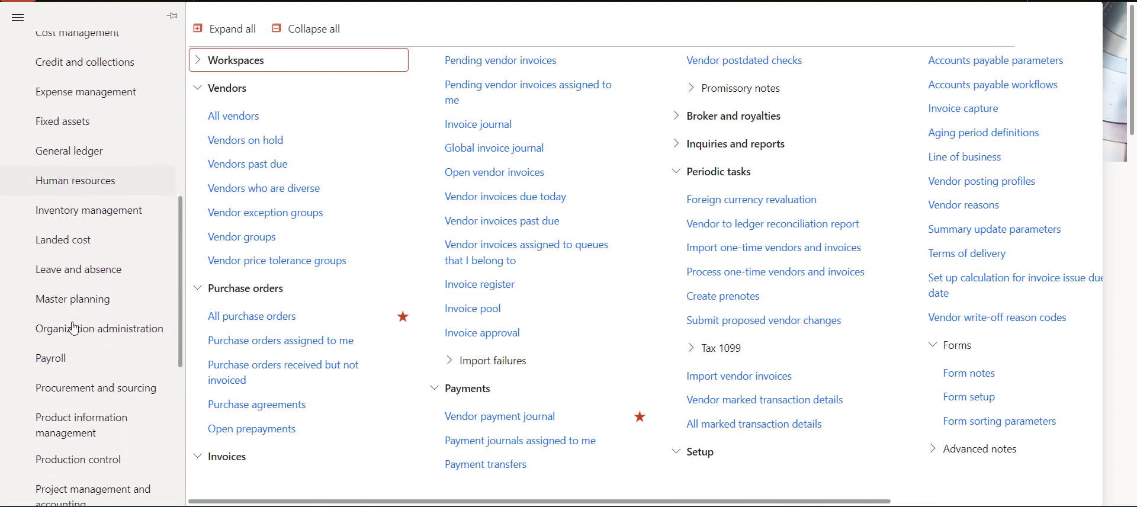
scroll(73, 328, "down", 6)
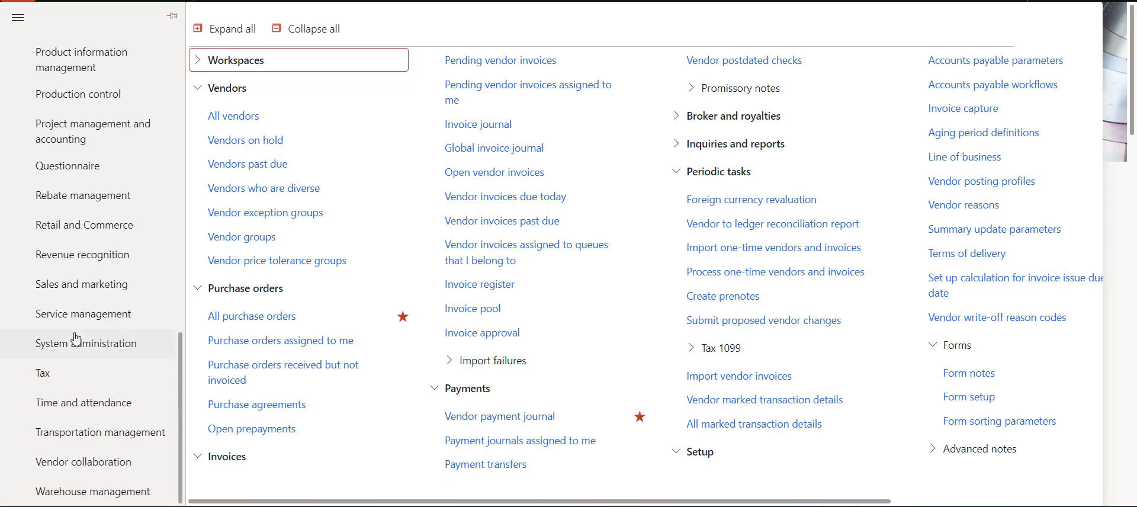
left_click(76, 339)
scroll(880, 489, "right", 2)
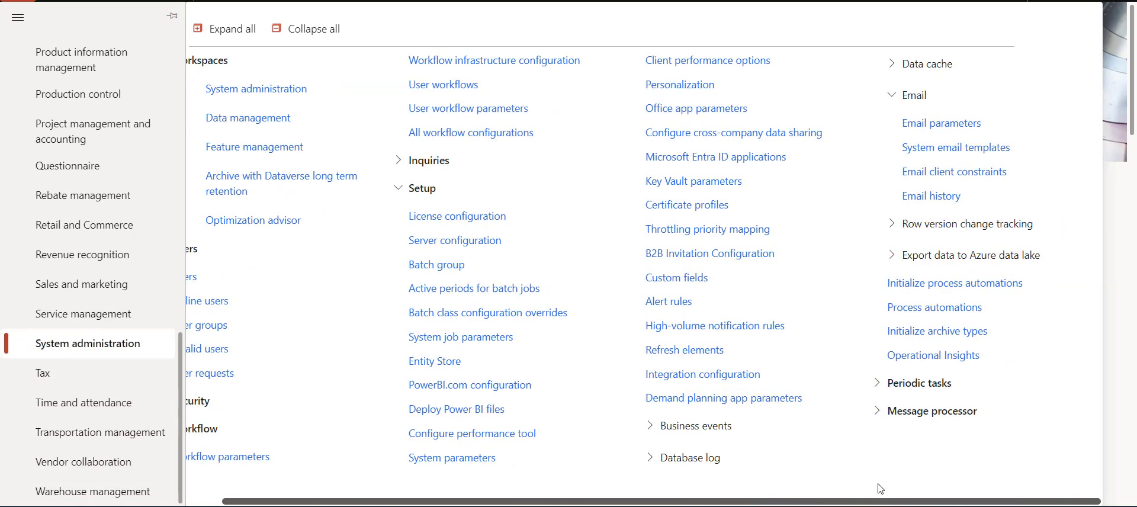
left_click(961, 131)
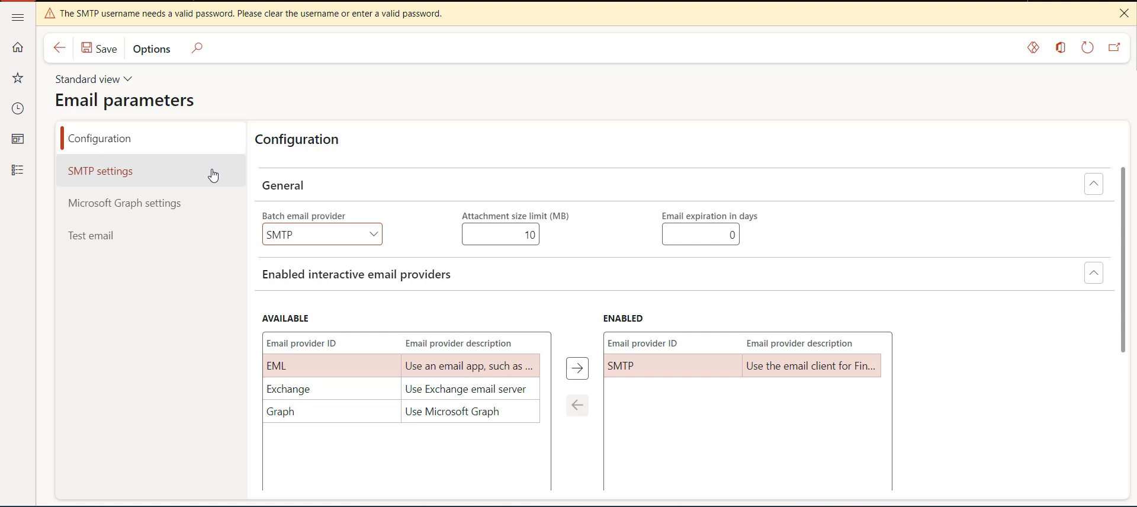
Step: Review the Configuration and SMTP settings, then choose SMTP as the Test email provider
left_click(189, 148)
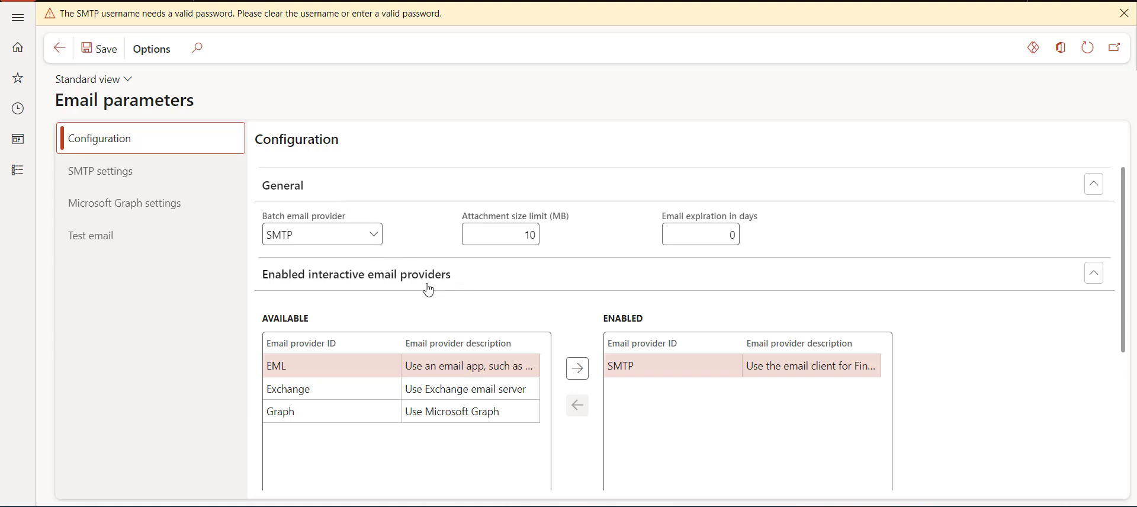
left_click(217, 180)
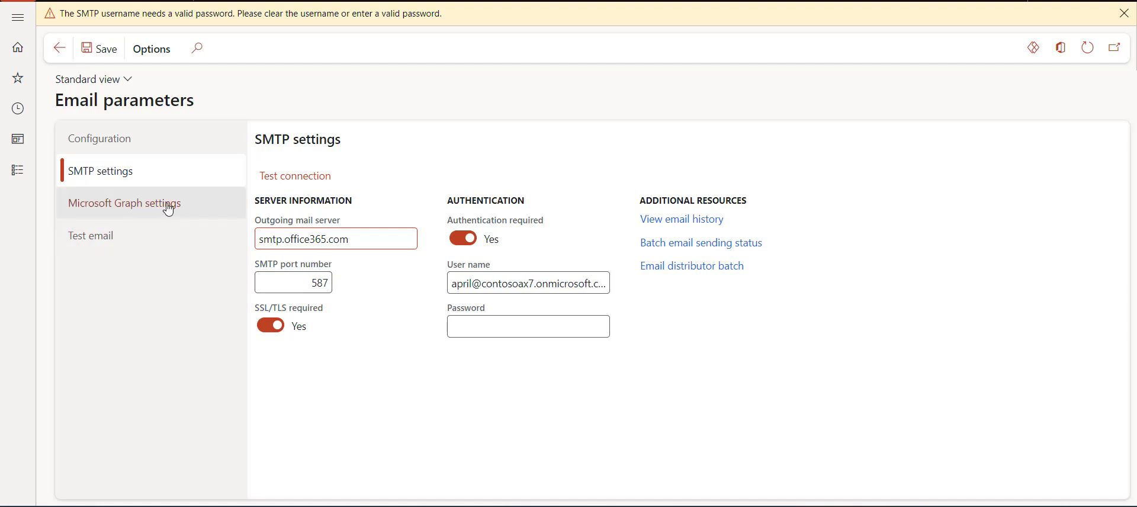
left_click(143, 247)
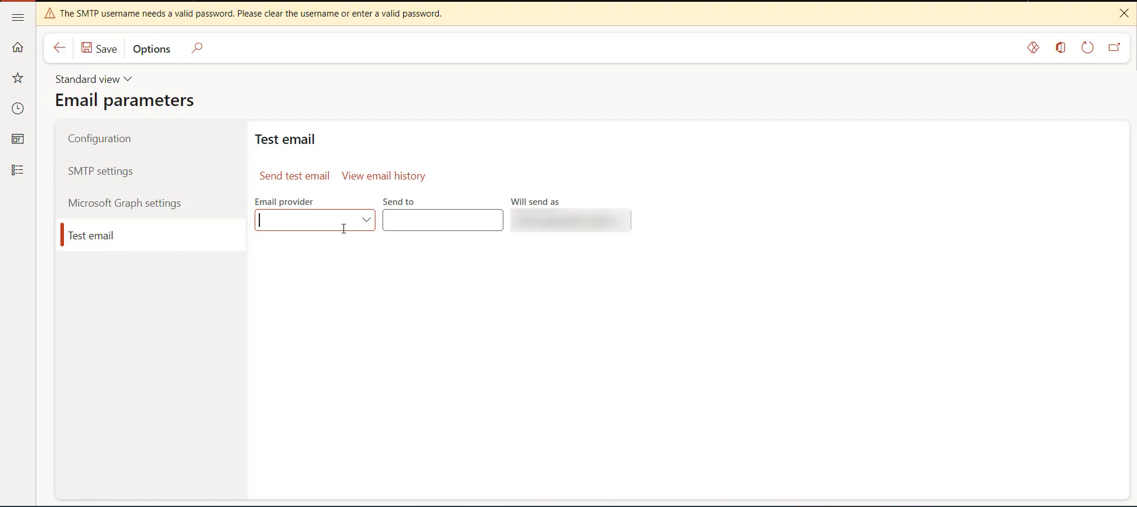
left_click(368, 228)
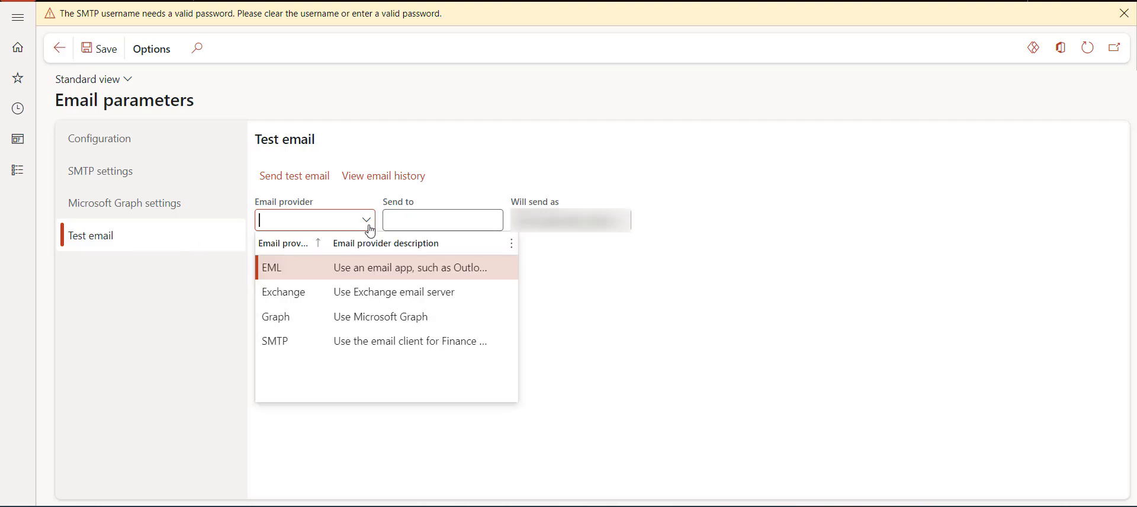
left_click(352, 342)
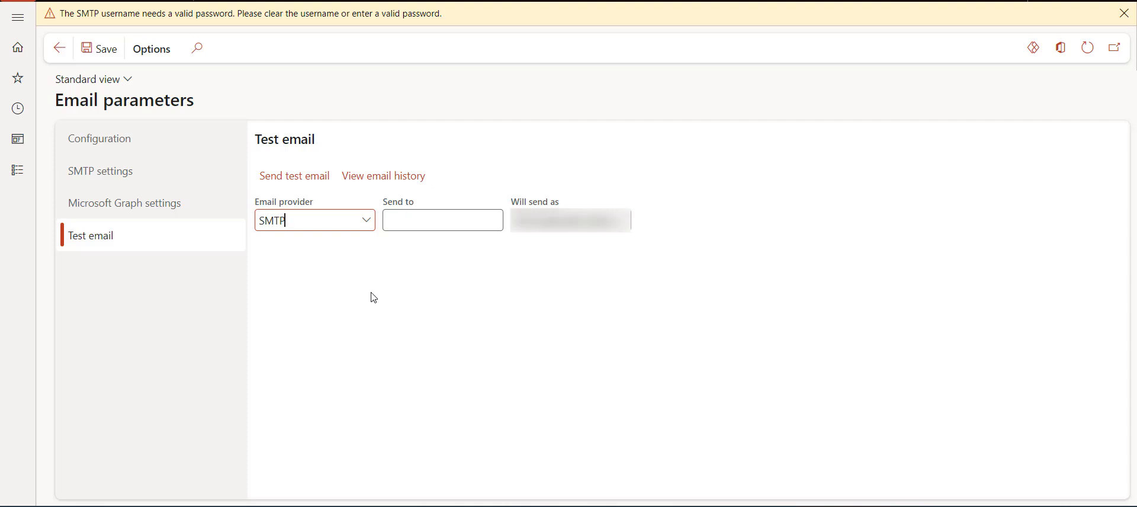
Step: Open vendor US_SI_000006 Capable Sales and Service from Accounts payable's All vendors list
left_click(19, 172)
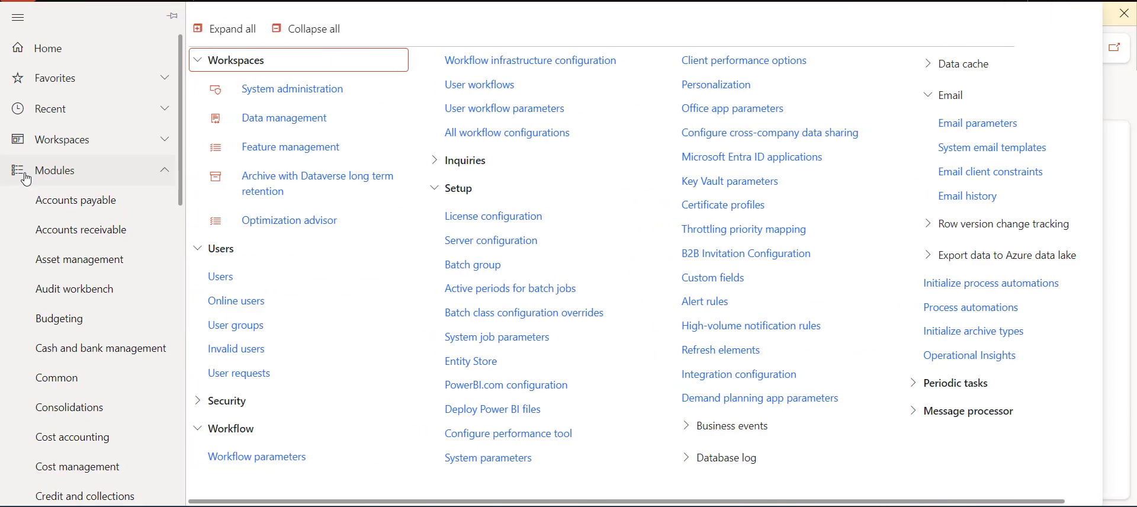
left_click(70, 200)
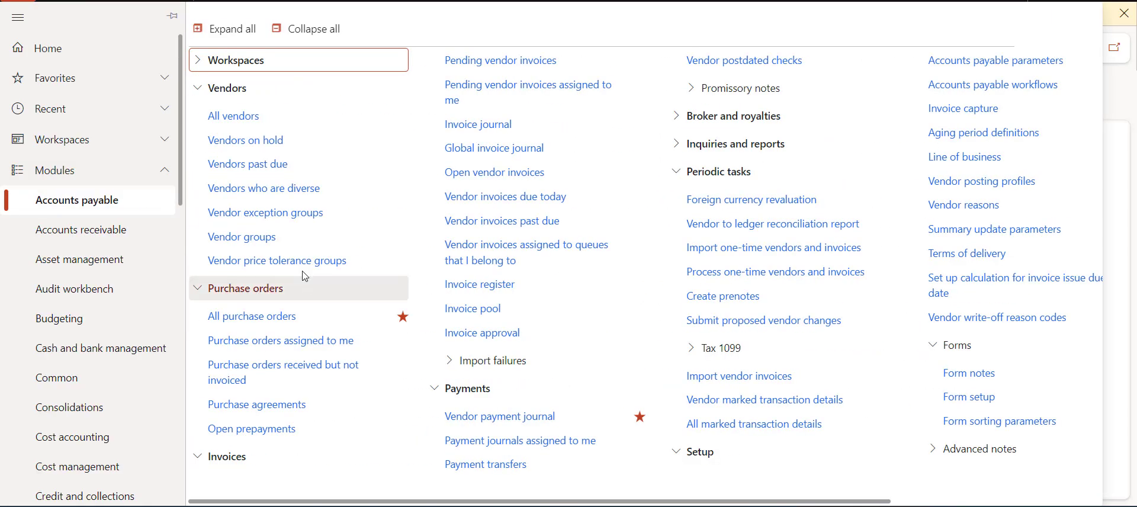
left_click(263, 127)
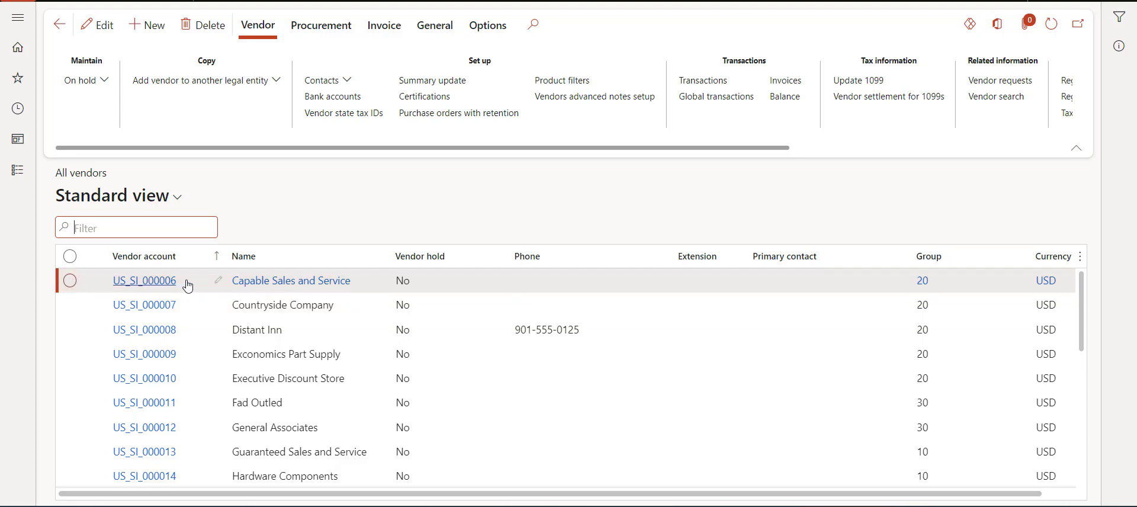
left_click(154, 288)
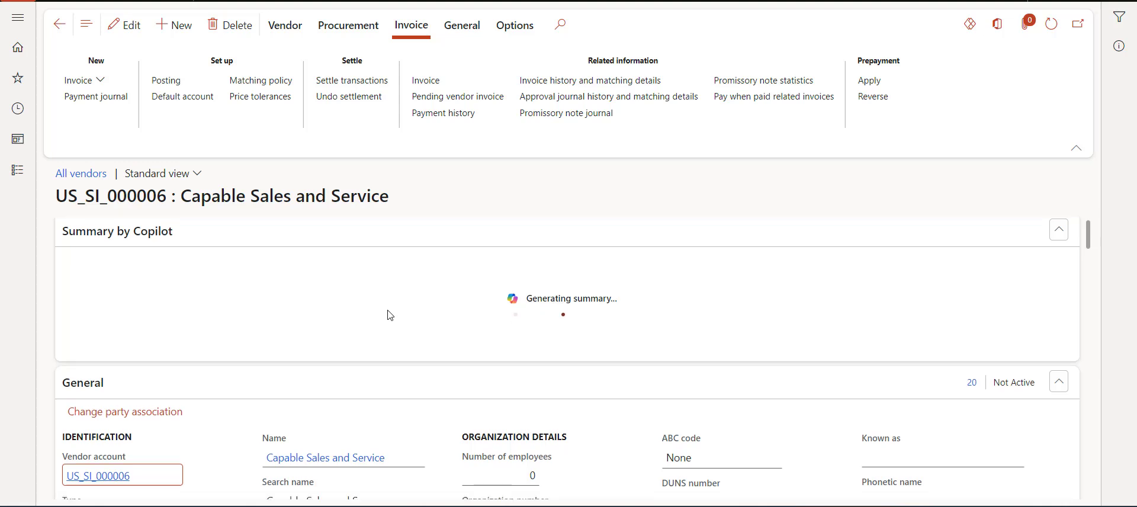
Step: Scroll through the vendor record to check its Remit to addresses
scroll(389, 314, "down", 6)
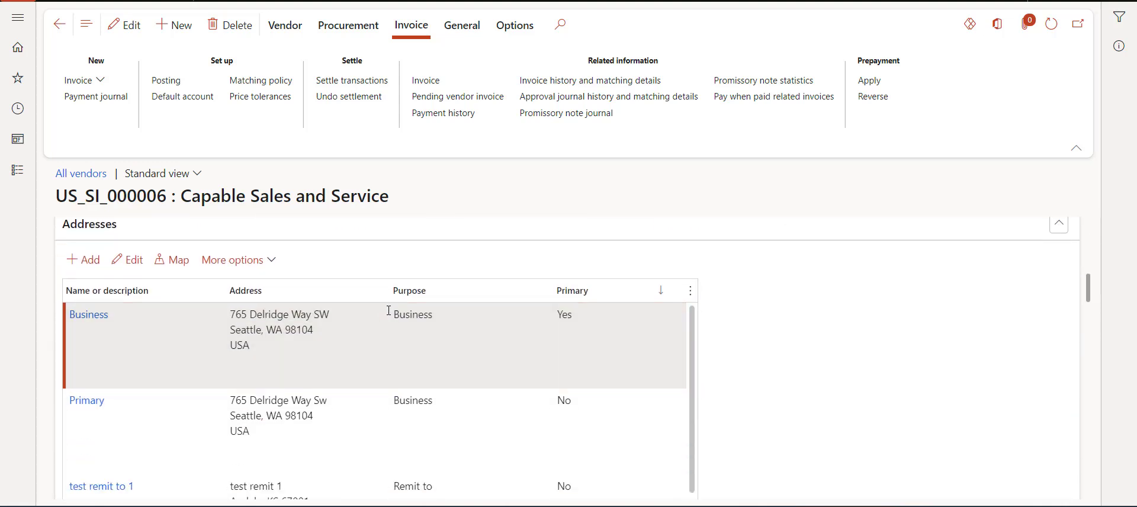
scroll(389, 313, "down", 10)
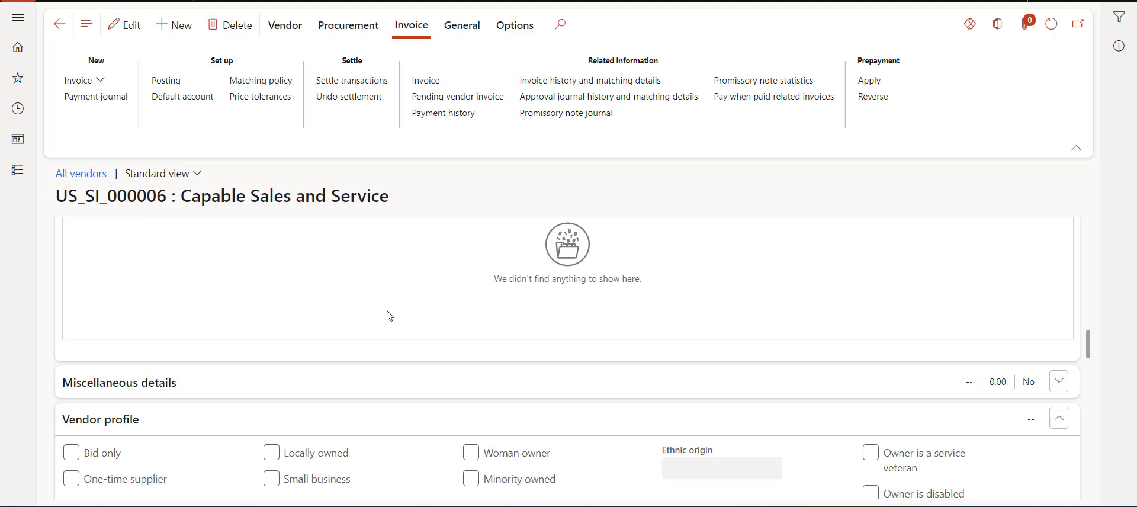
scroll(389, 315, "down", 9)
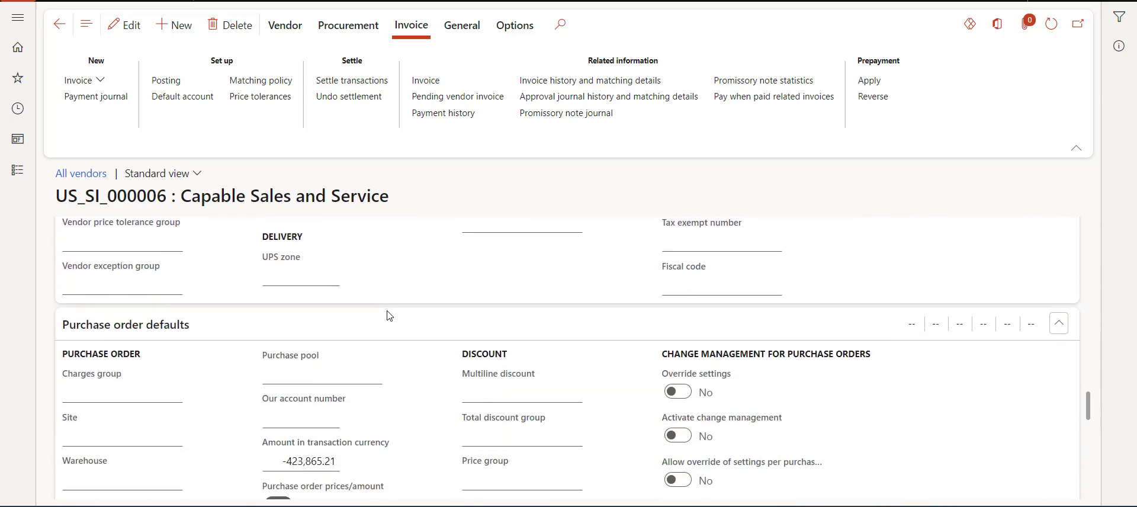
scroll(389, 316, "down", 3)
scroll(367, 301, "up", 6)
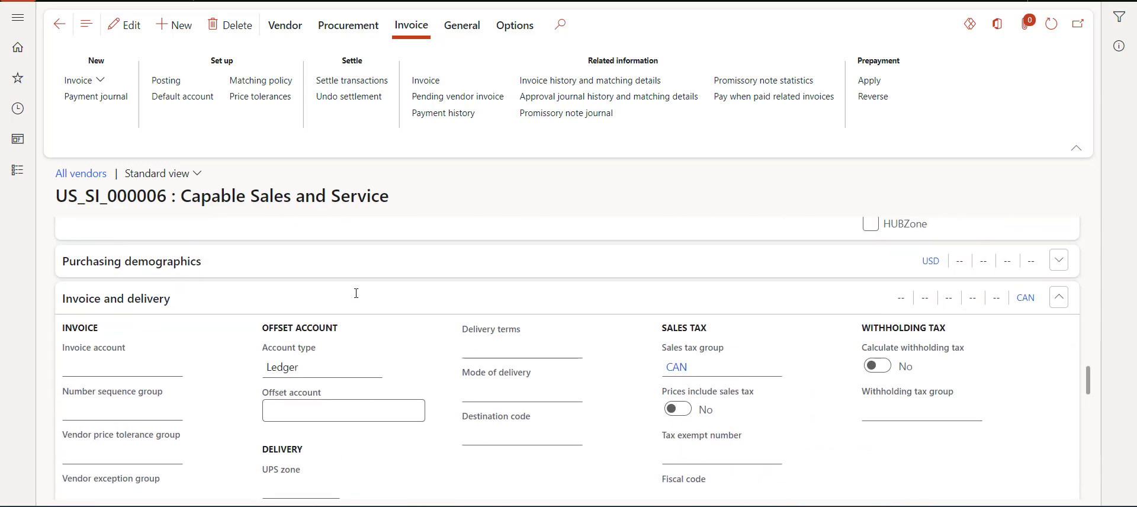
scroll(356, 292, "up", 8)
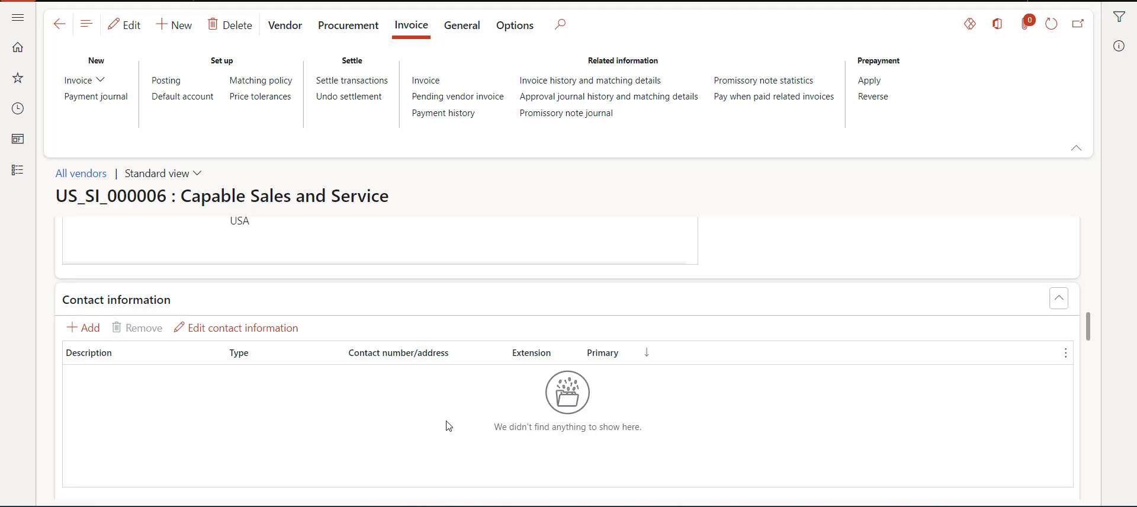
scroll(449, 425, "up", 5)
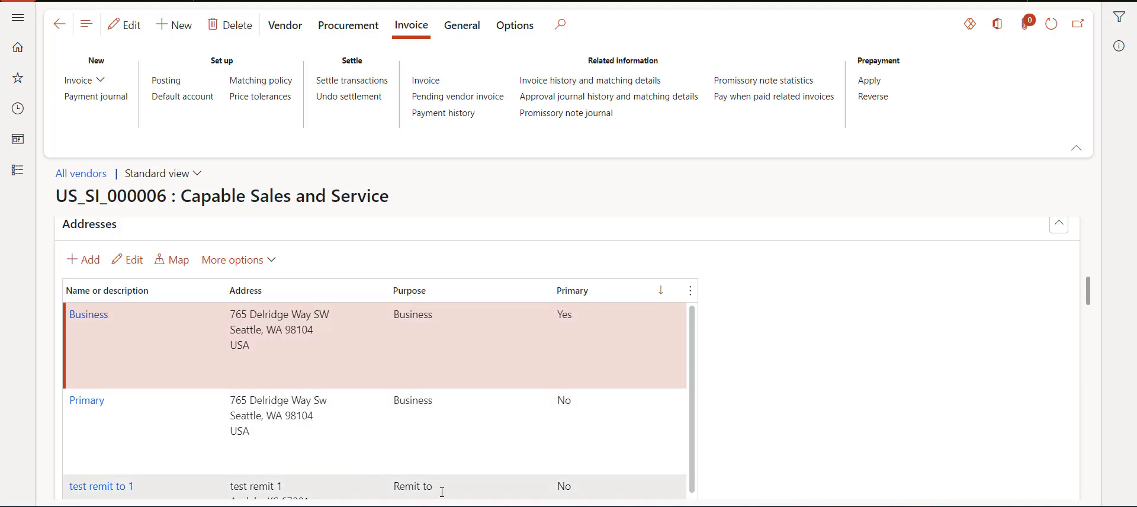
scroll(442, 487, "down", 1)
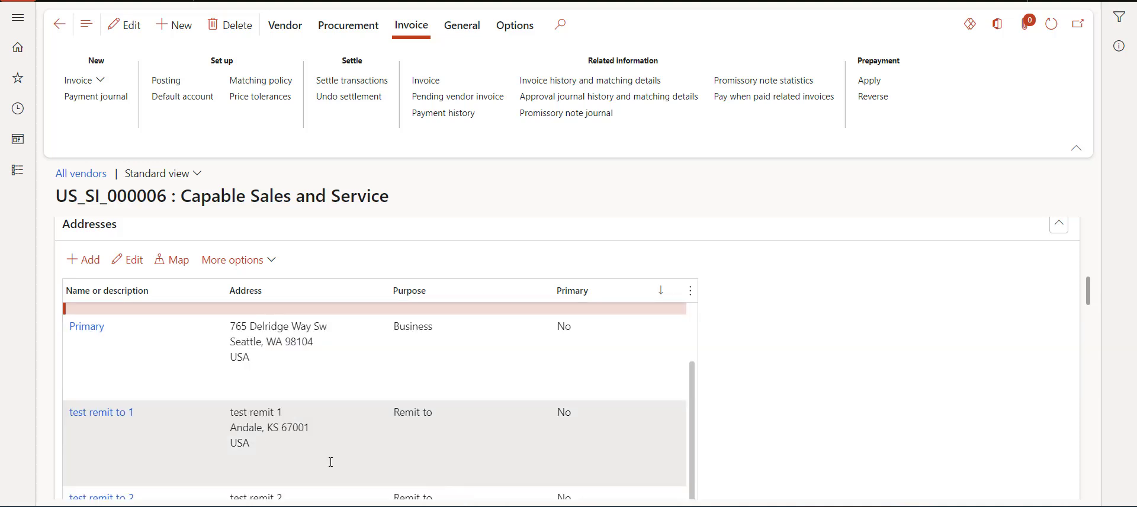
scroll(464, 435, "up", 1)
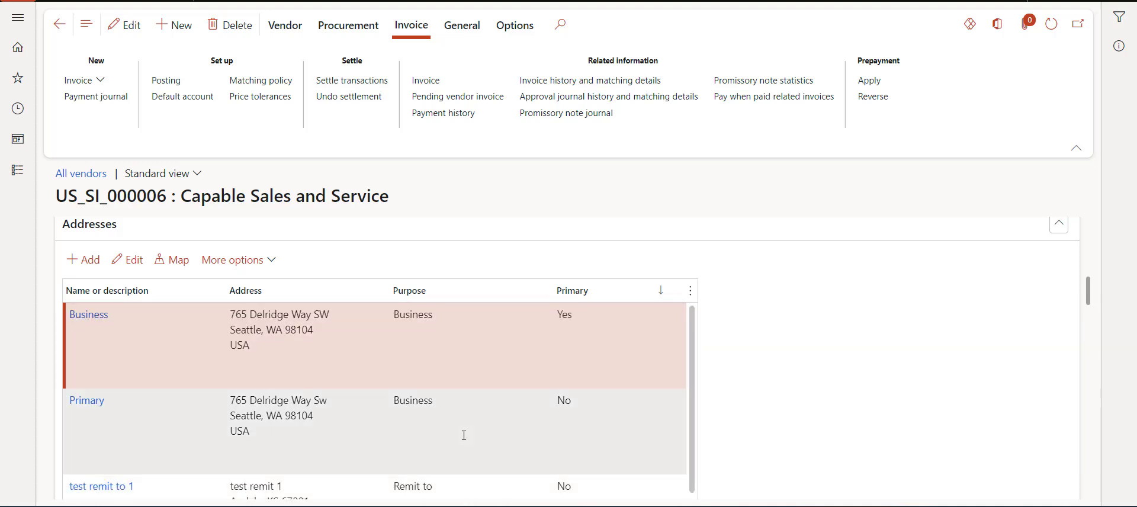
scroll(476, 443, "down", 1)
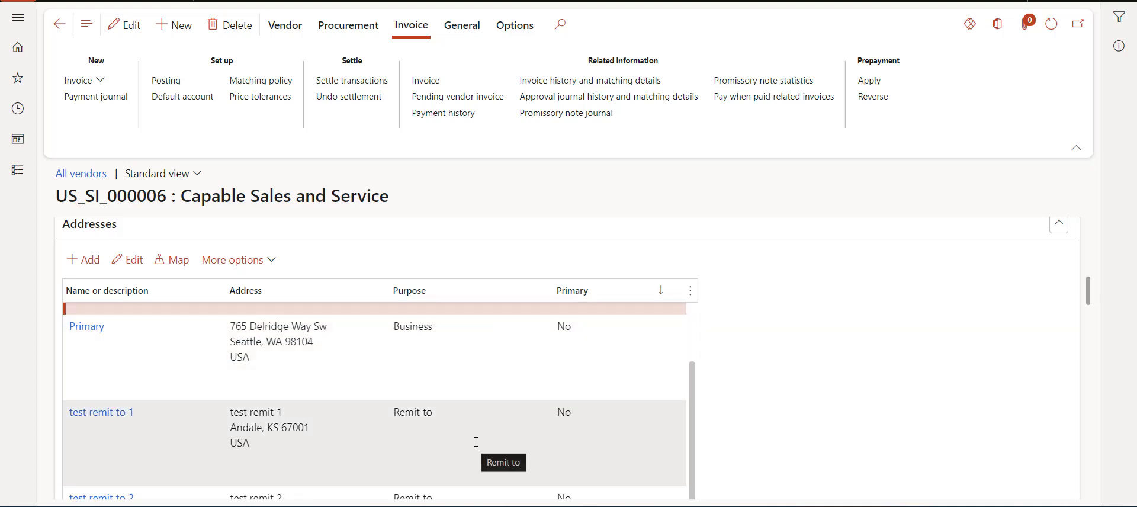
scroll(853, 450, "down", 5)
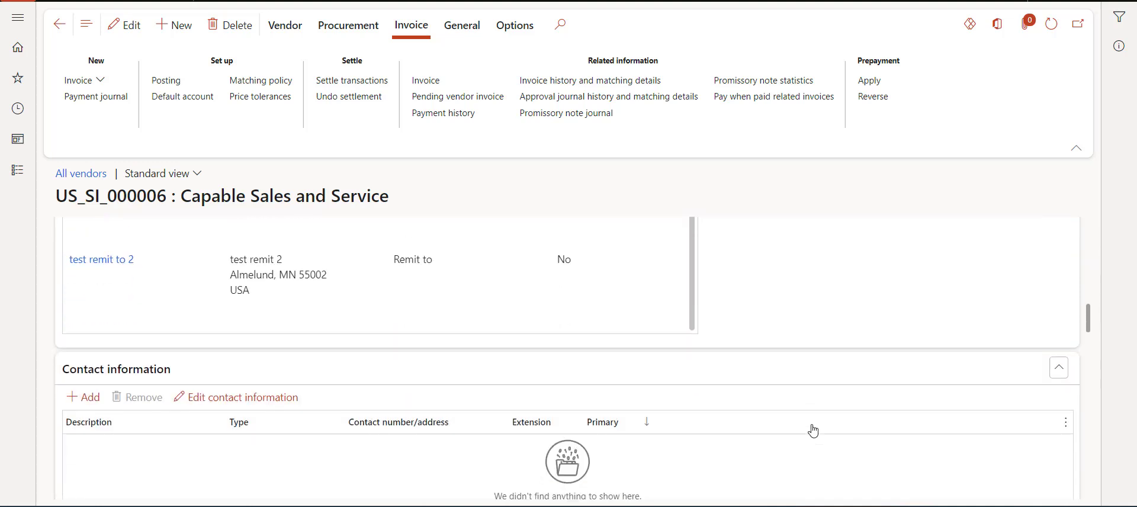
scroll(813, 430, "down", 3)
Step: Add an Email address contact 'Remit to email address' with the vendor's e-mail and open its details
left_click(150, 309)
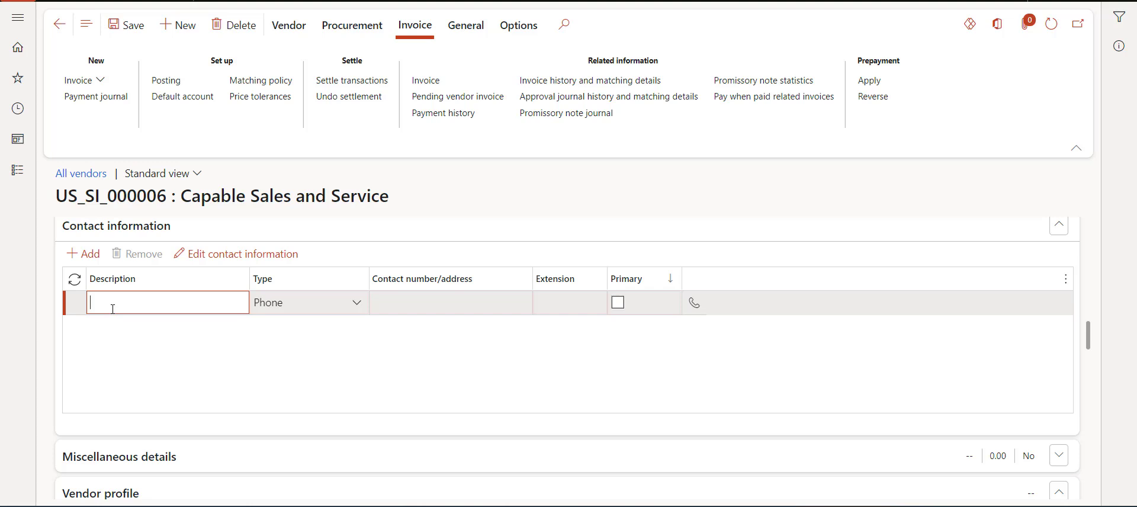
type("Remit ")
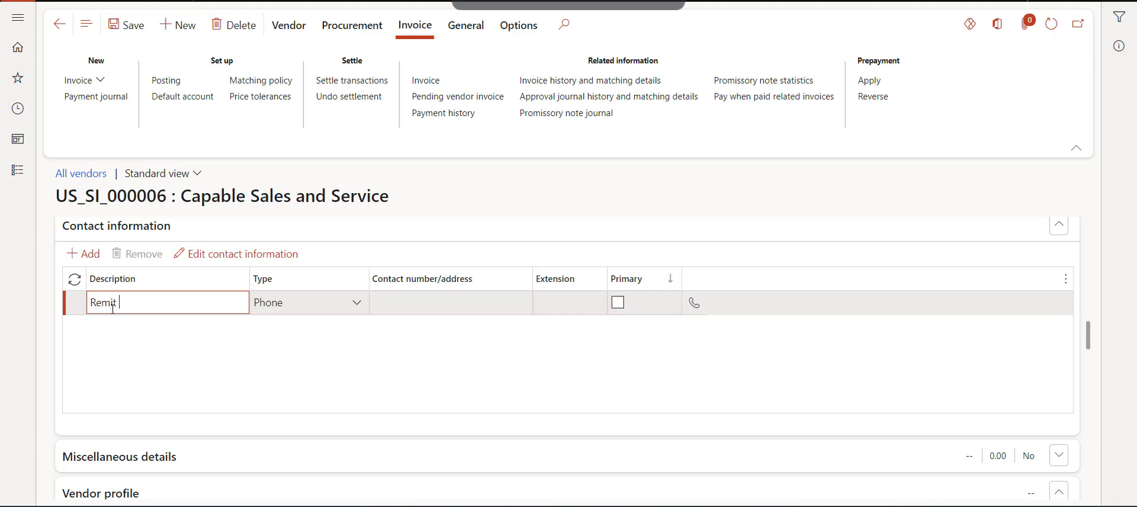
type("to email address")
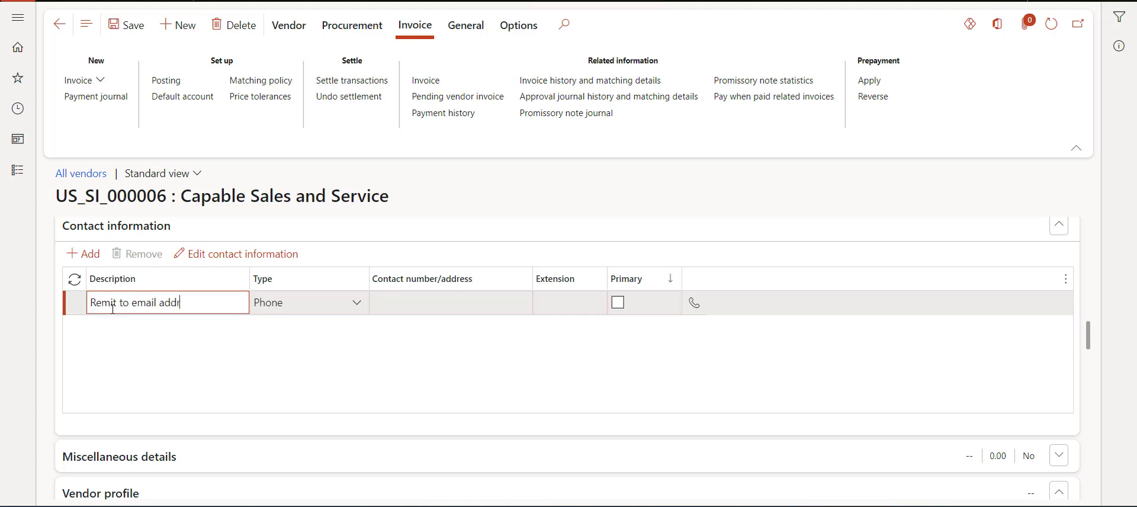
left_click(355, 305)
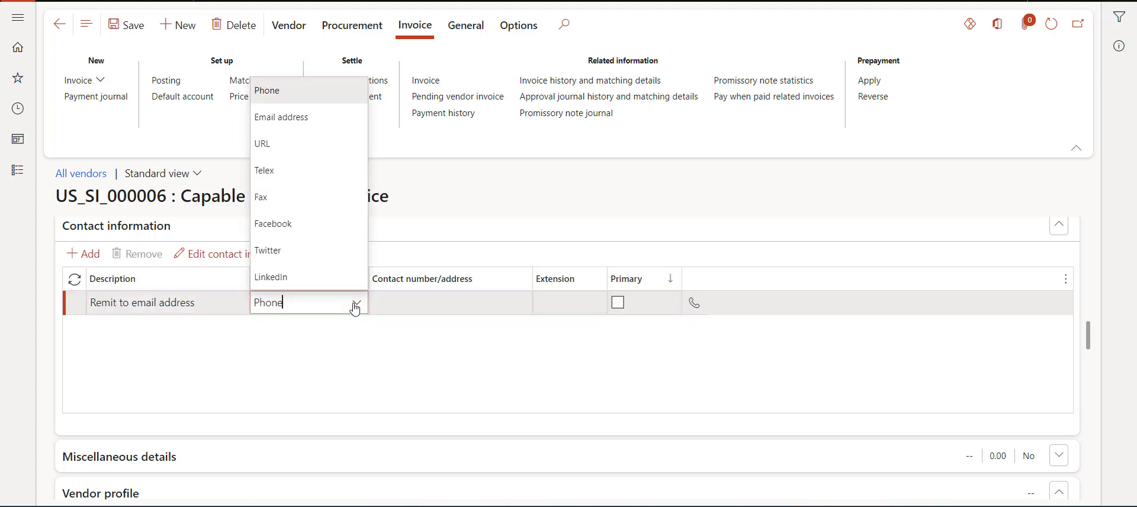
left_click(322, 123)
left_click(406, 305)
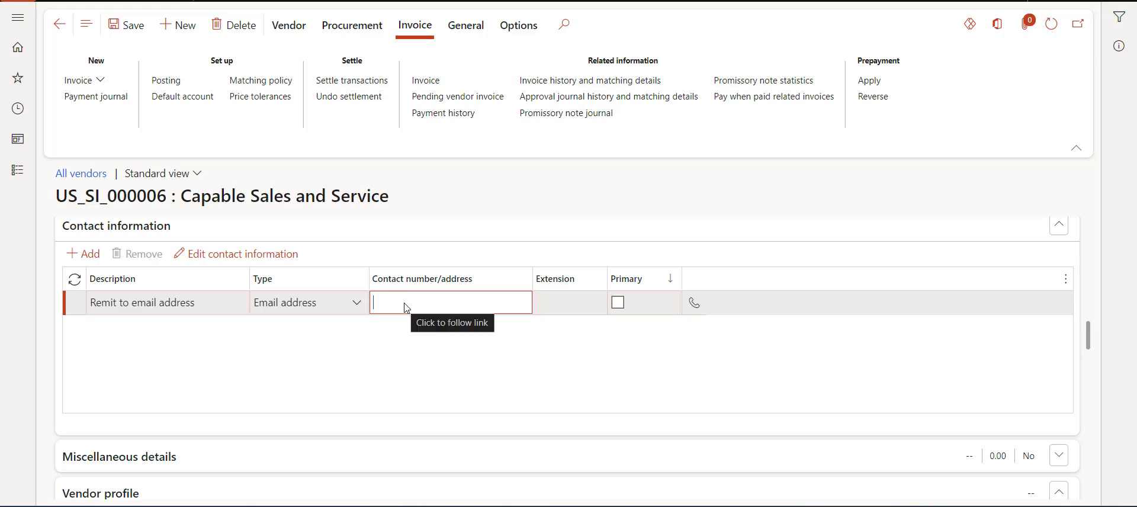
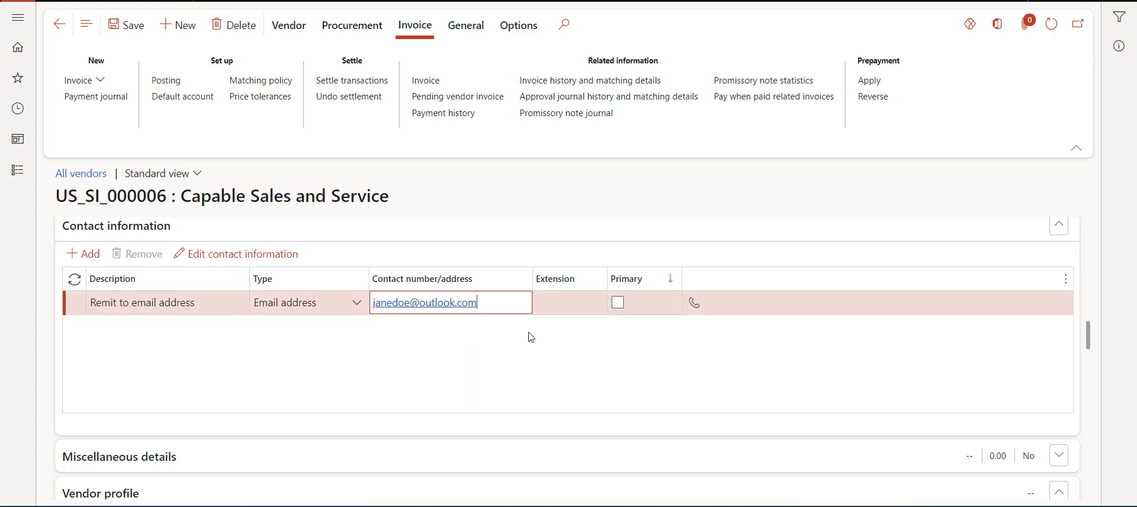
left_click(271, 264)
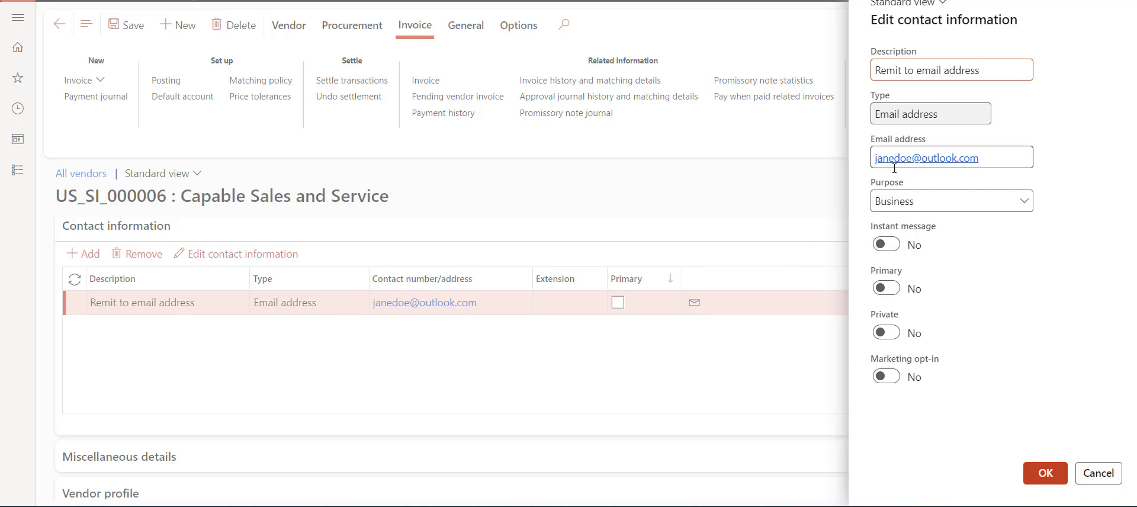
Step: Open the contact's Purpose lookup to reach the address and contact information purposes
left_click(1023, 202)
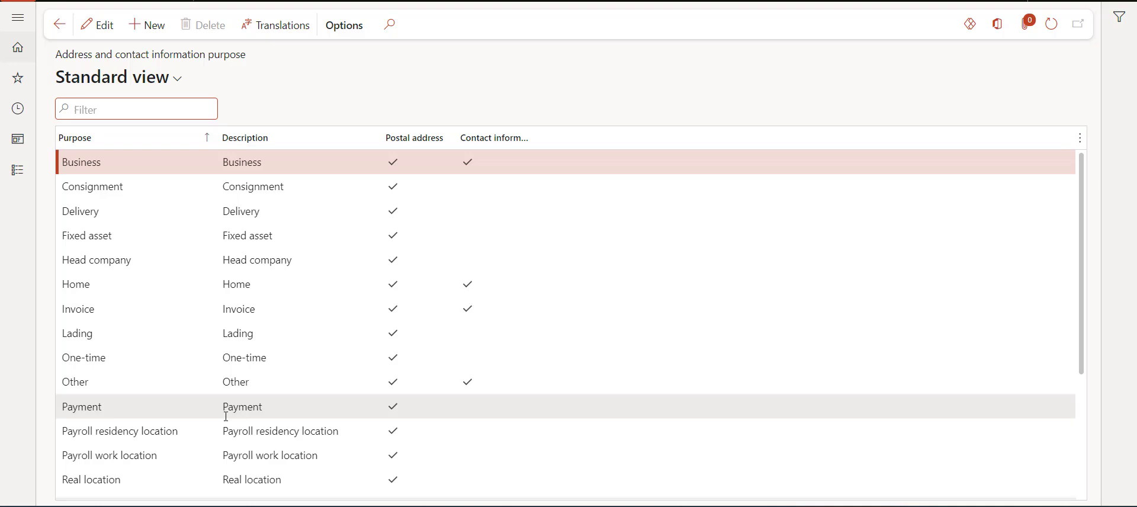
Step: Turn on the Contact information option for the Remit to purpose and save
scroll(224, 415, "down", 1)
left_click(138, 452)
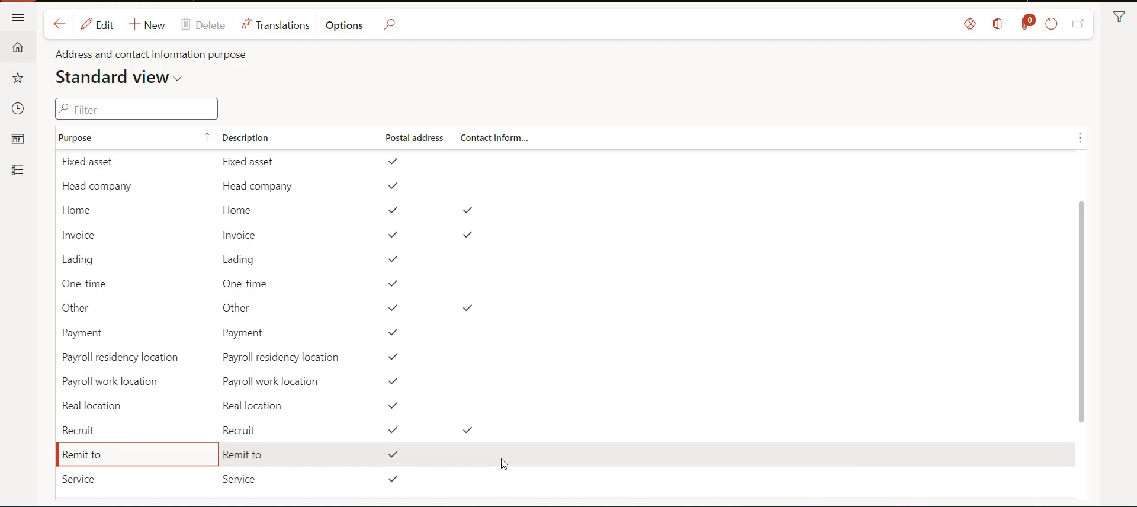
left_click(98, 25)
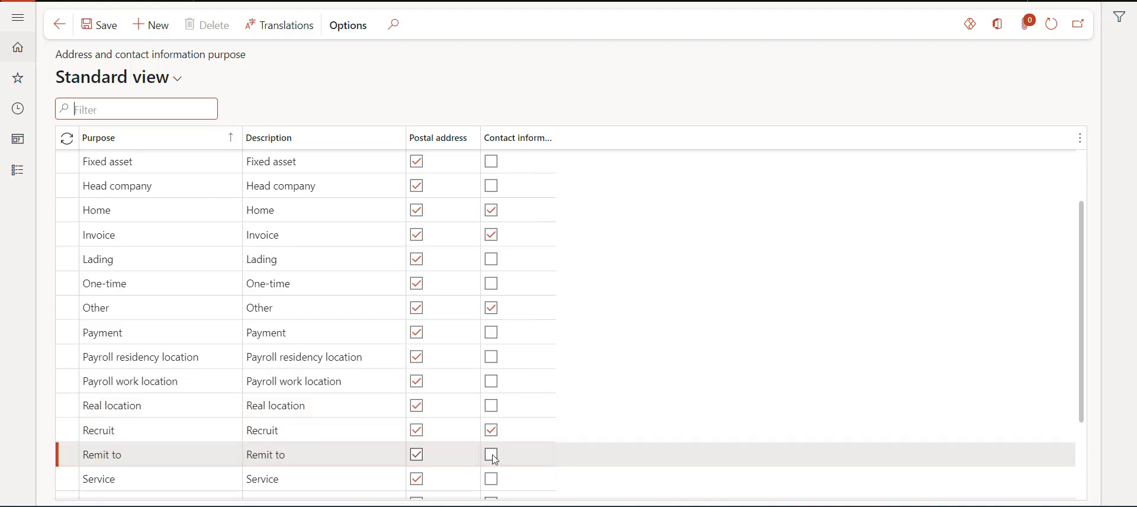
left_click(495, 457)
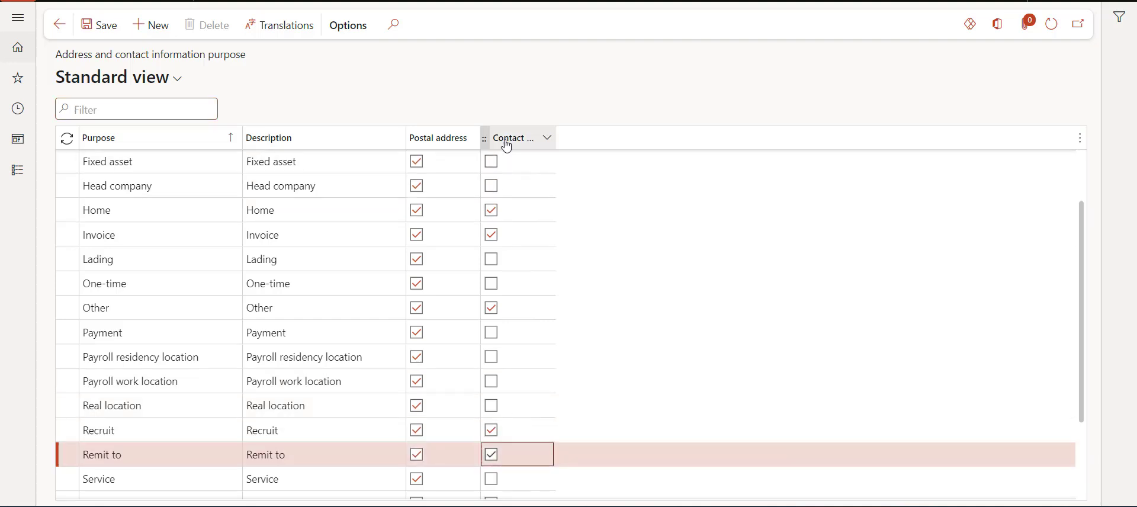
left_click(114, 33)
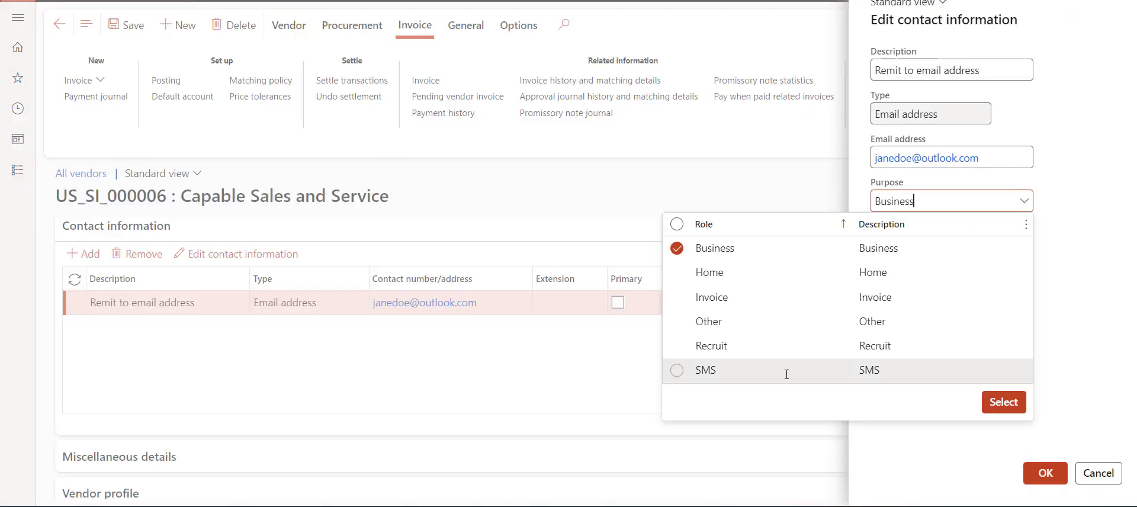
Step: Replace the contact's Business purpose with Remit to and confirm the contact details
left_click(1094, 313)
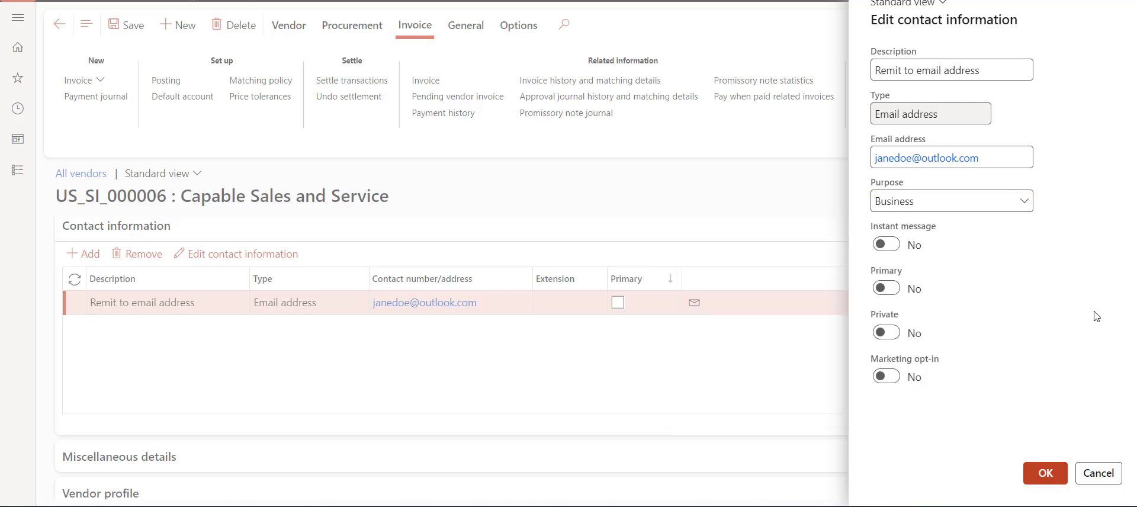
left_click(1024, 202)
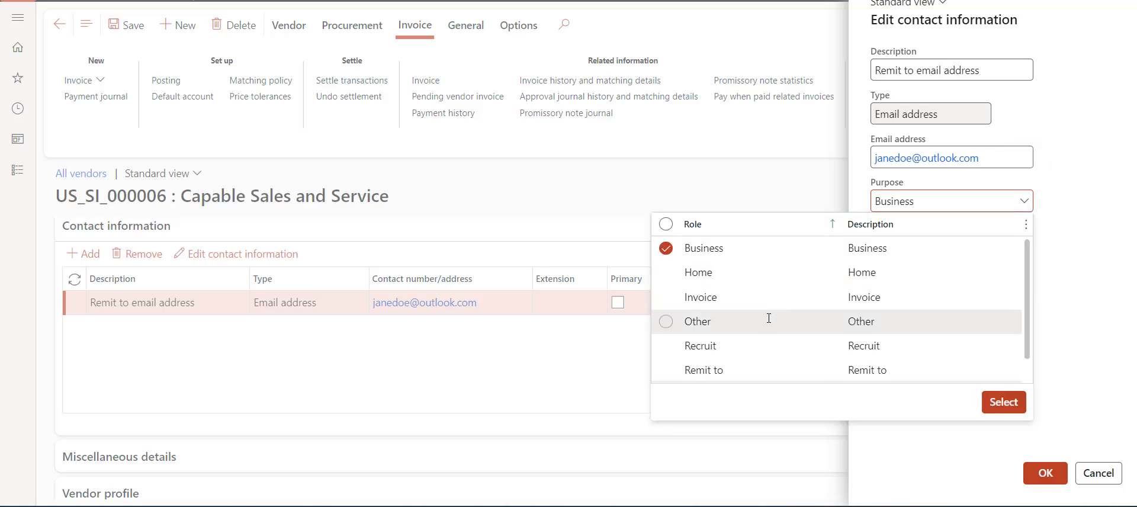
left_click(666, 372)
left_click(666, 371)
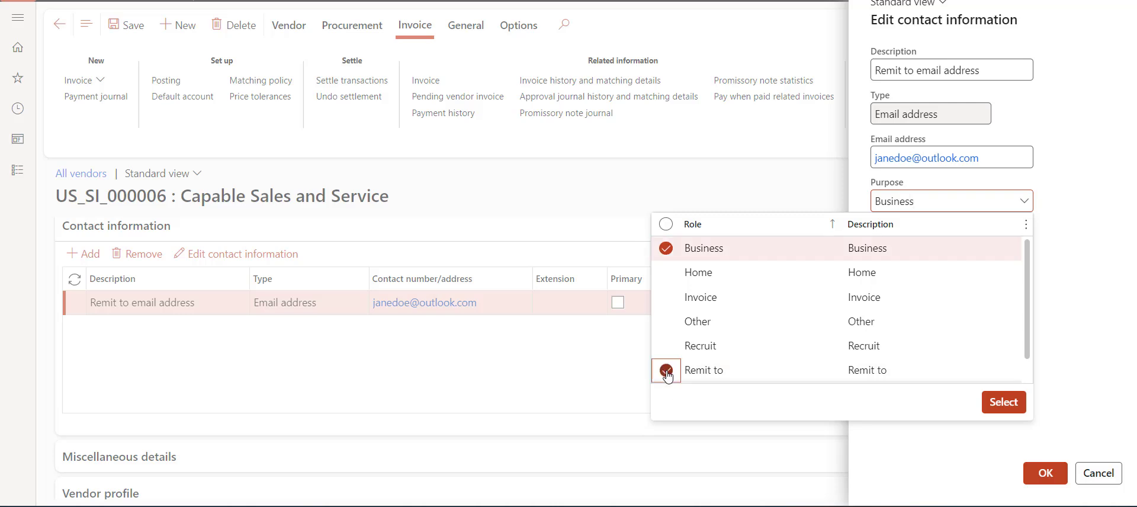
left_click(667, 251)
left_click(1005, 401)
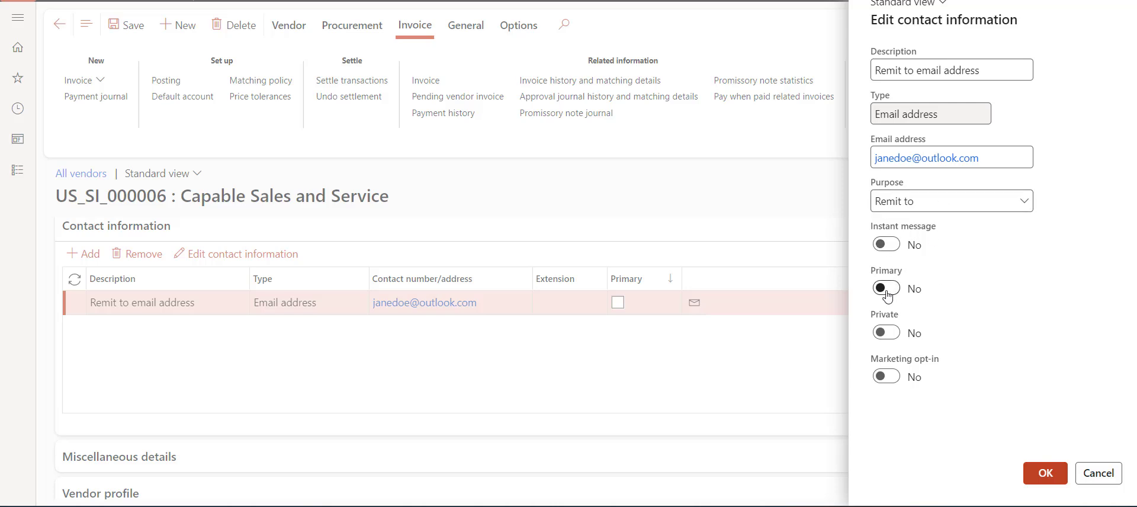
left_click(1041, 476)
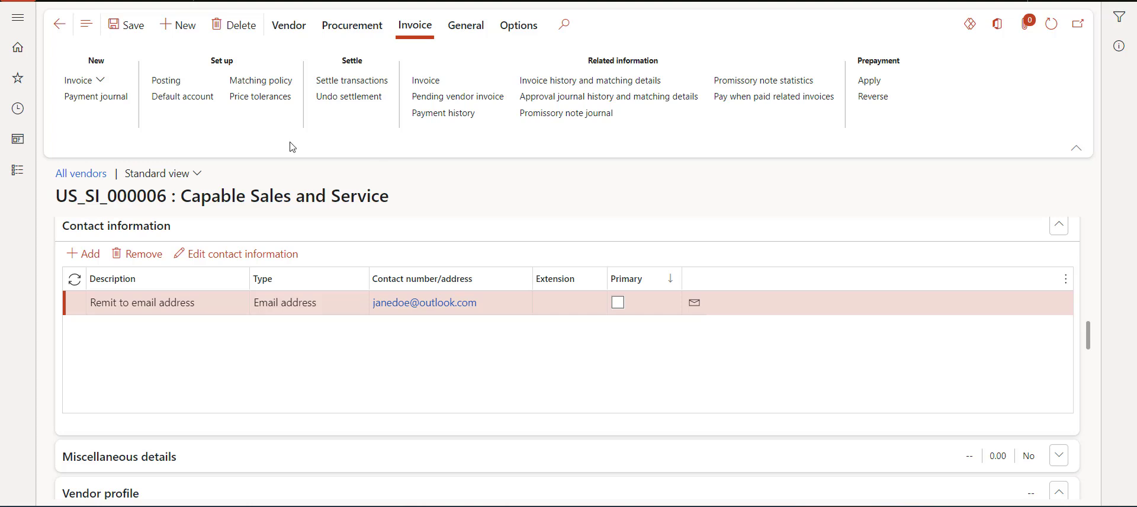
Step: Save the vendor record and show the Accounts payable module's pages, scrolled to Setup
left_click(131, 37)
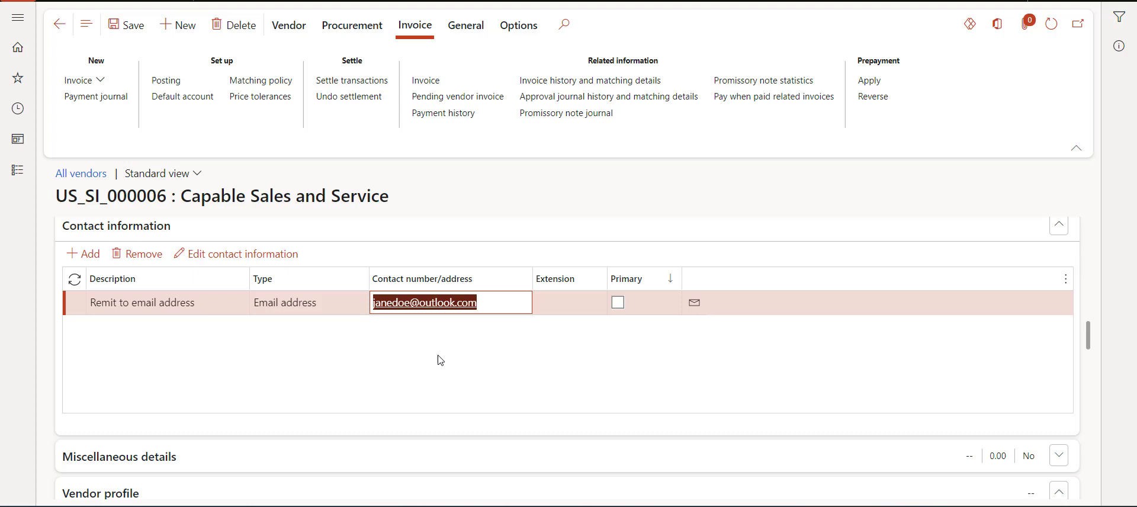
left_click(23, 181)
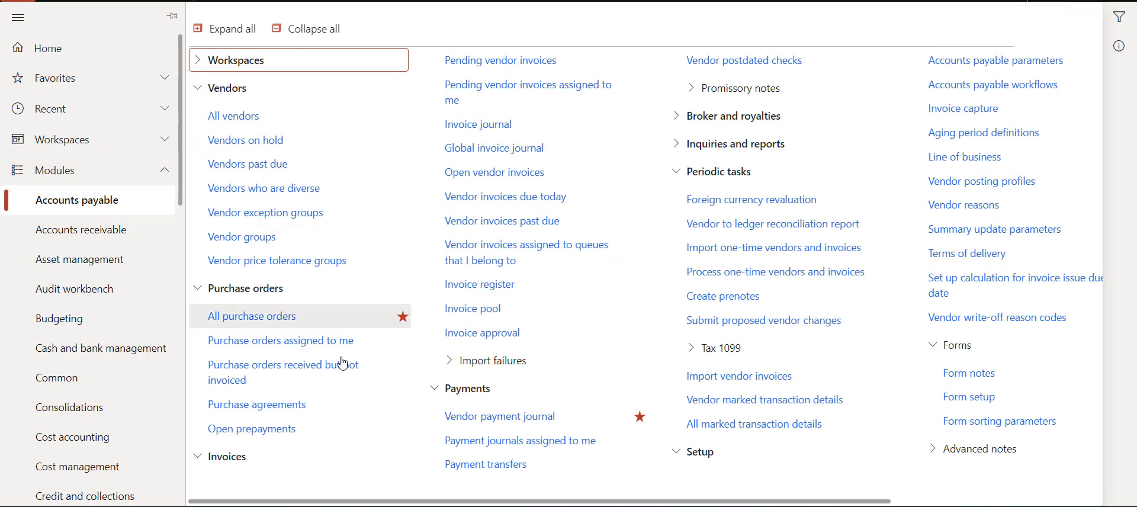
left_click_drag(496, 499, 698, 499)
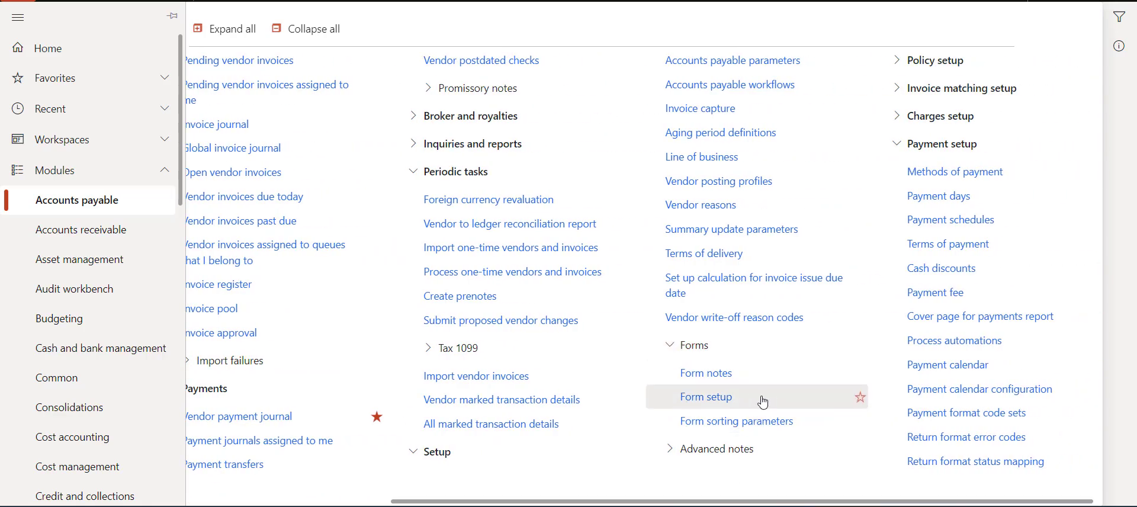
Step: Open Accounts payable Form setup's Print management and select the Payment advice document
left_click(715, 402)
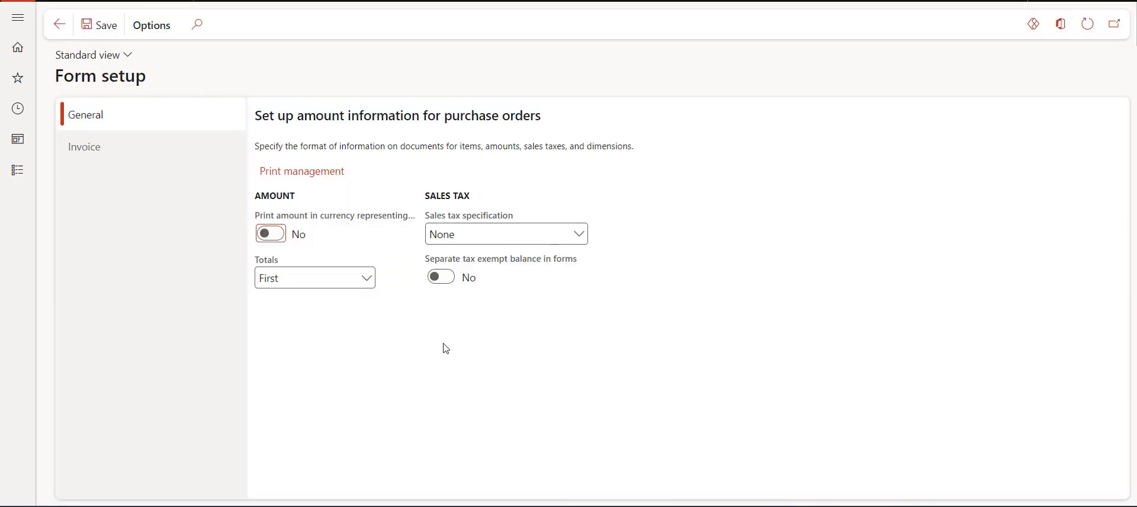
left_click(327, 177)
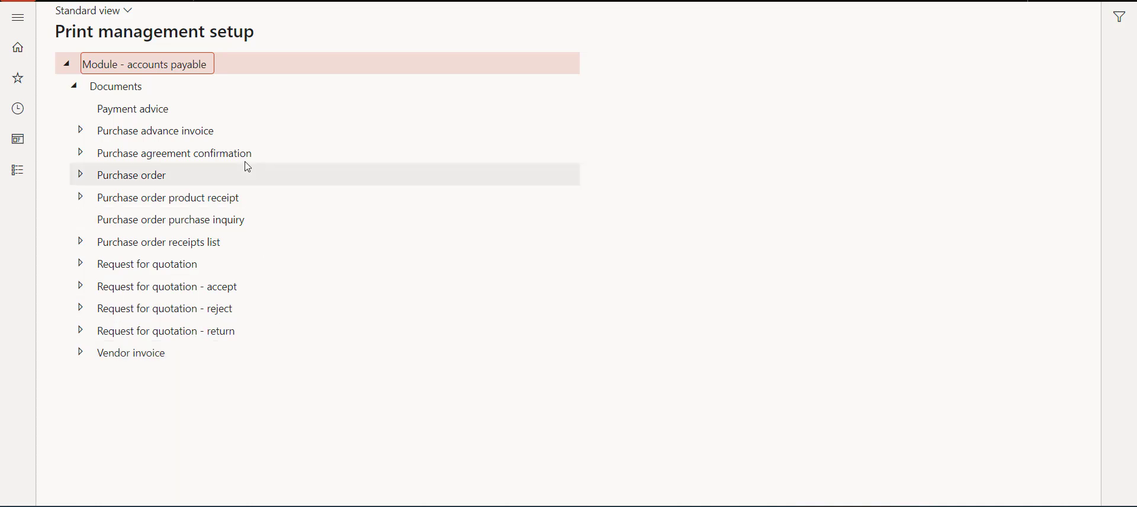
left_click(145, 108)
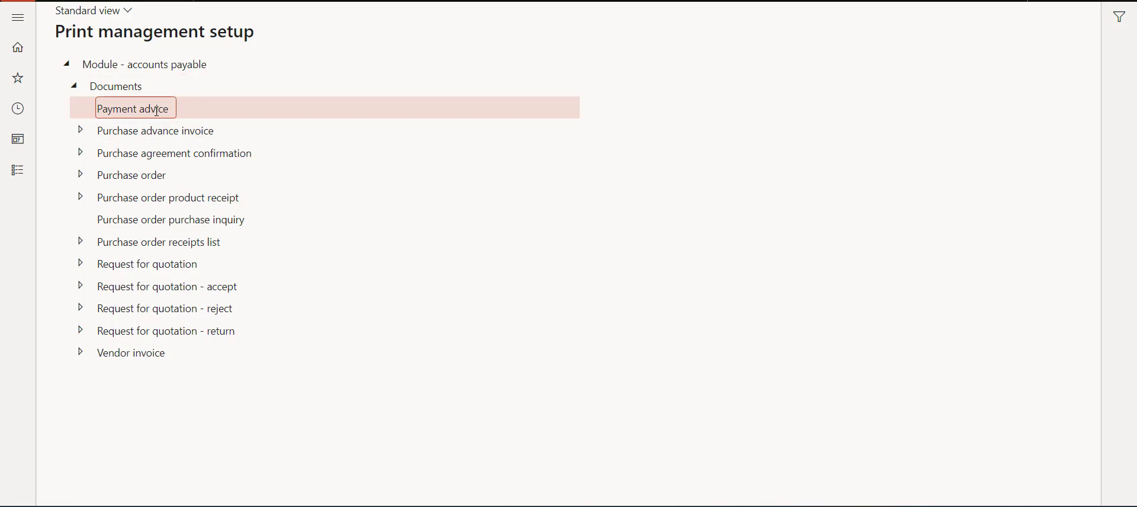
right_click(123, 110)
Step: Add an Original <Default> Payment advice setting using report format BankPaymAdviceVendV2.Report
left_click(135, 118)
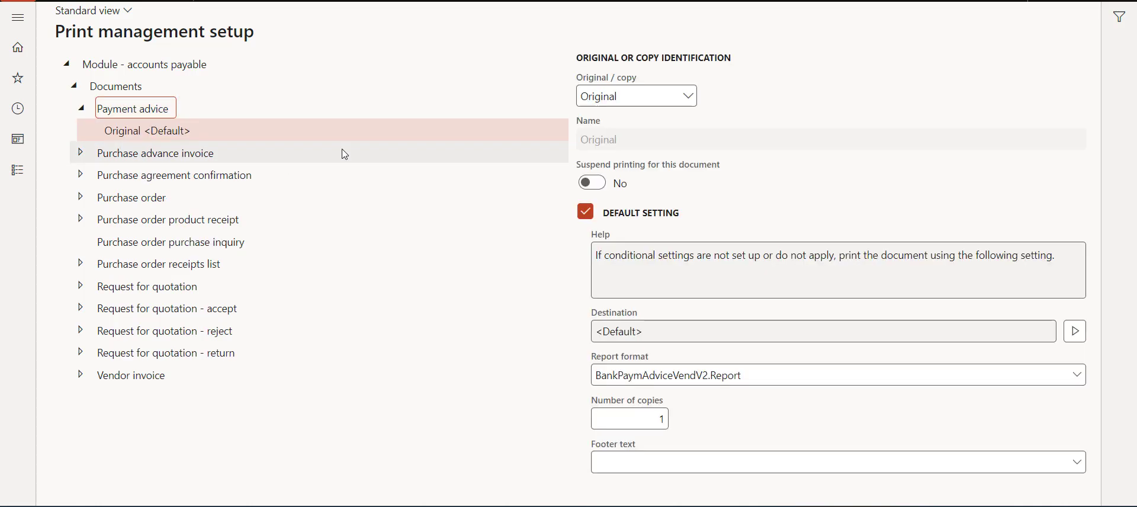
left_click(184, 126)
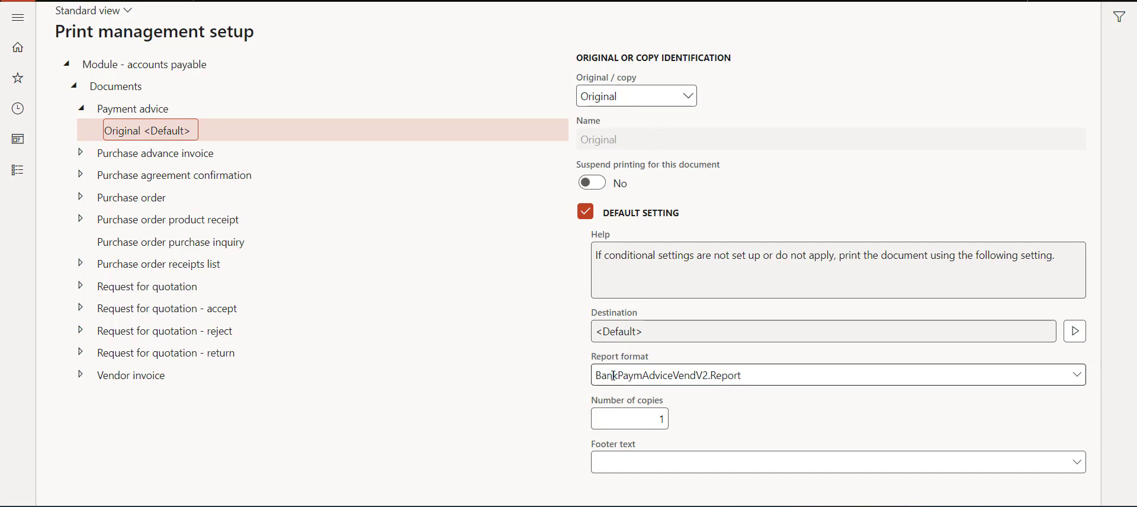
left_click(1078, 377)
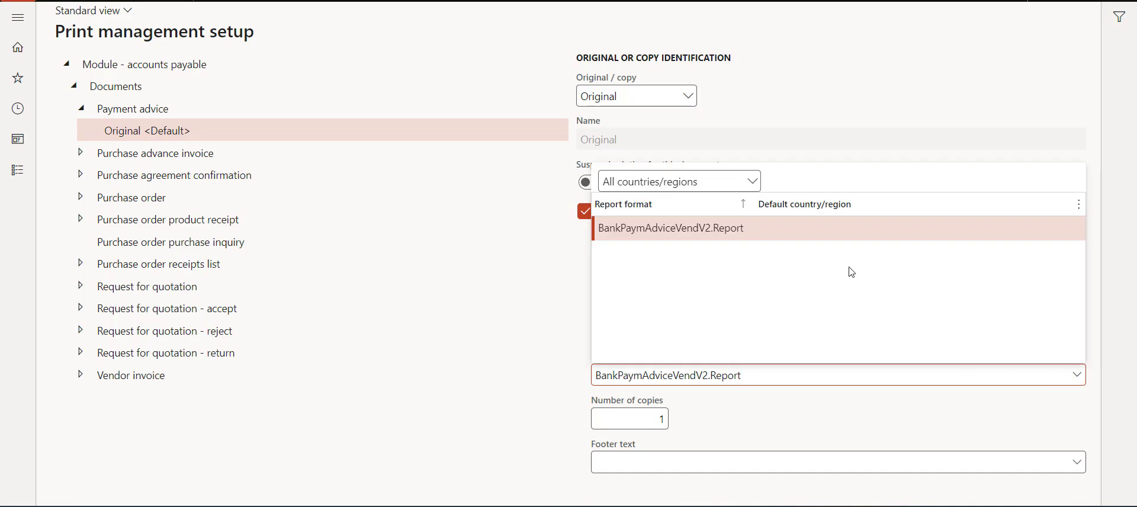
left_click(748, 231)
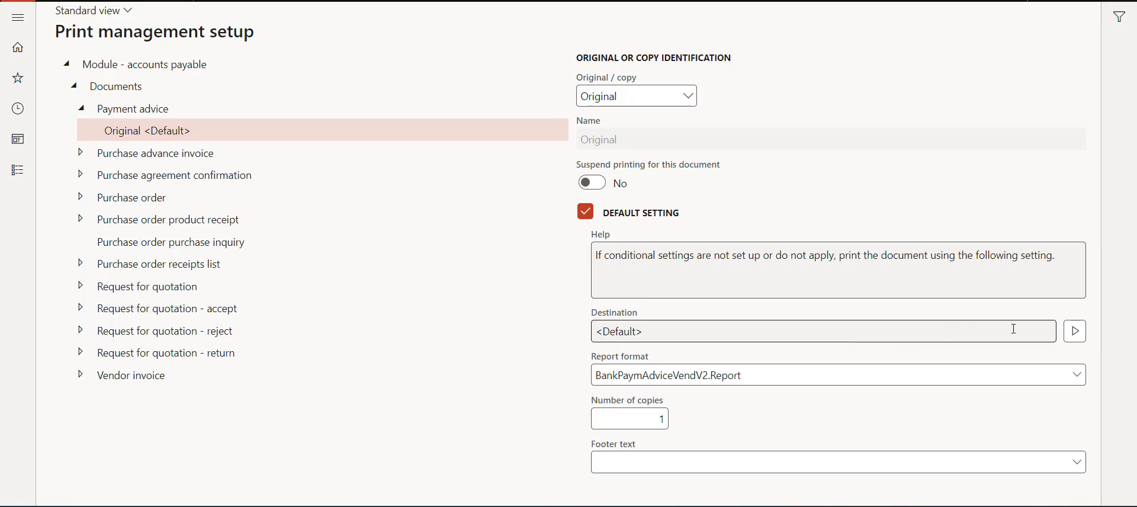
left_click(1079, 335)
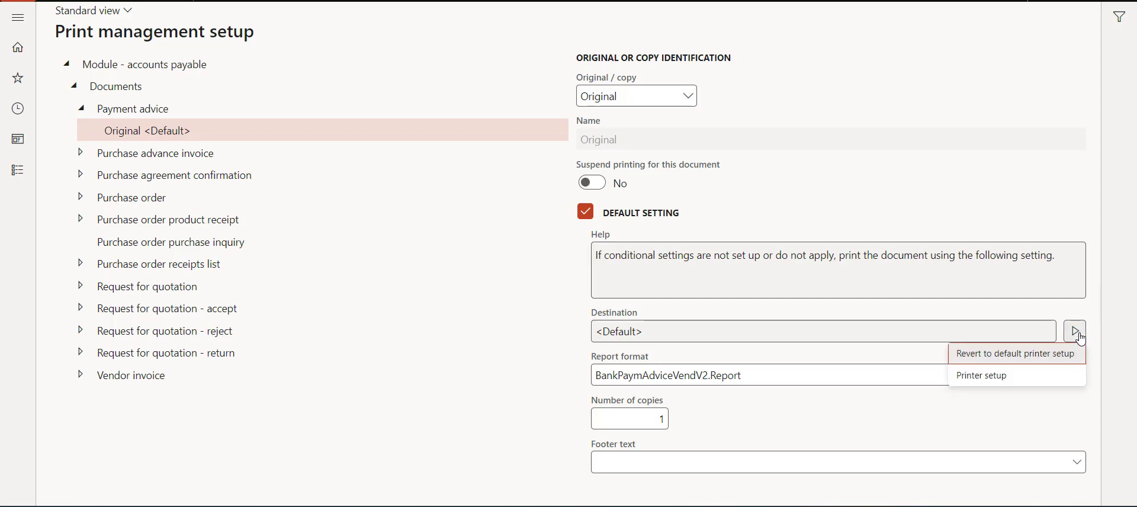
Step: Change the payment advice print destination from printer to Email in HTML4.0 format
left_click(975, 377)
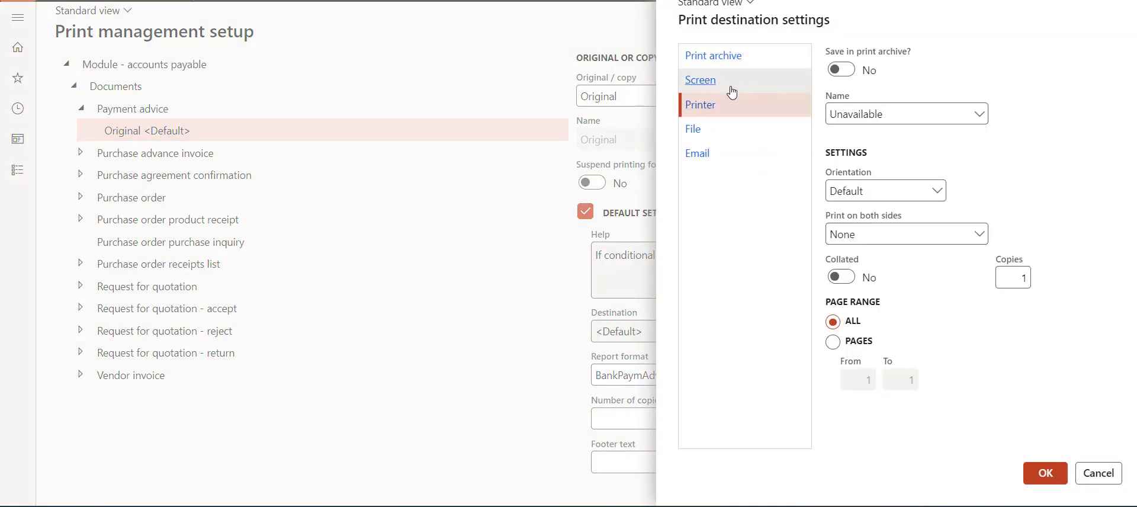
left_click(733, 163)
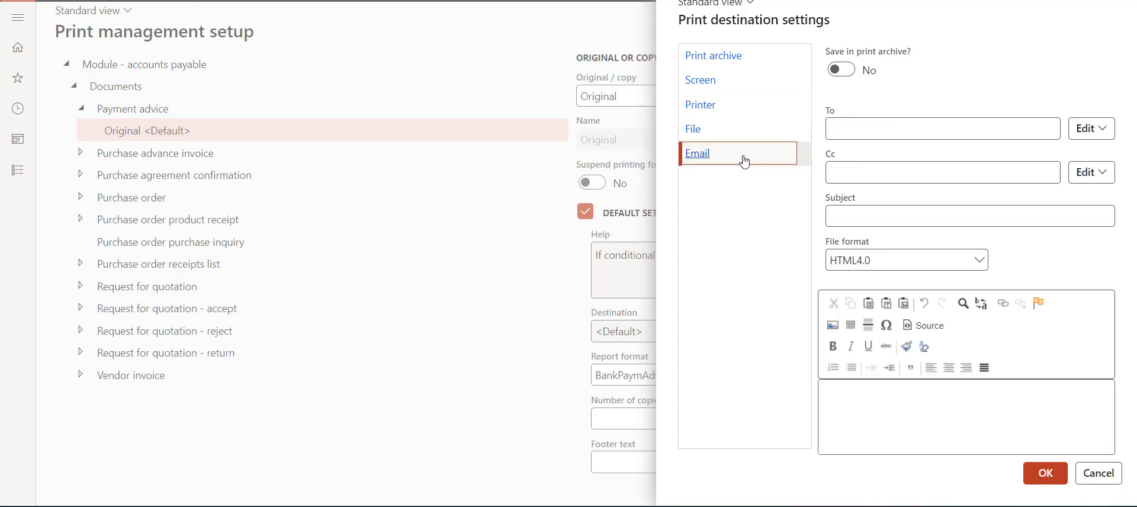
left_click(871, 128)
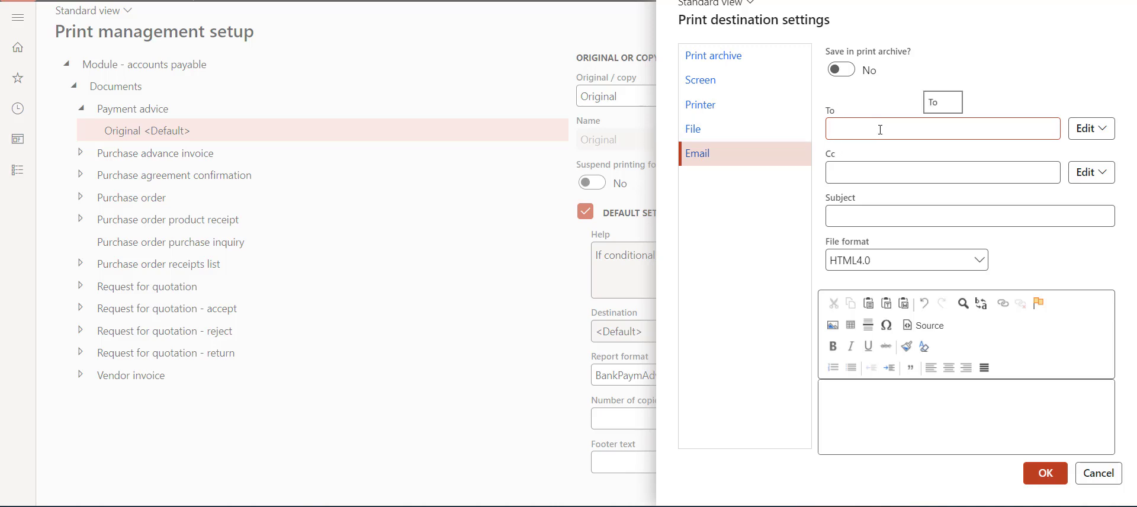
Step: Assign the To recipient by vendor purpose Remit to, with primary contact off
left_click(1096, 138)
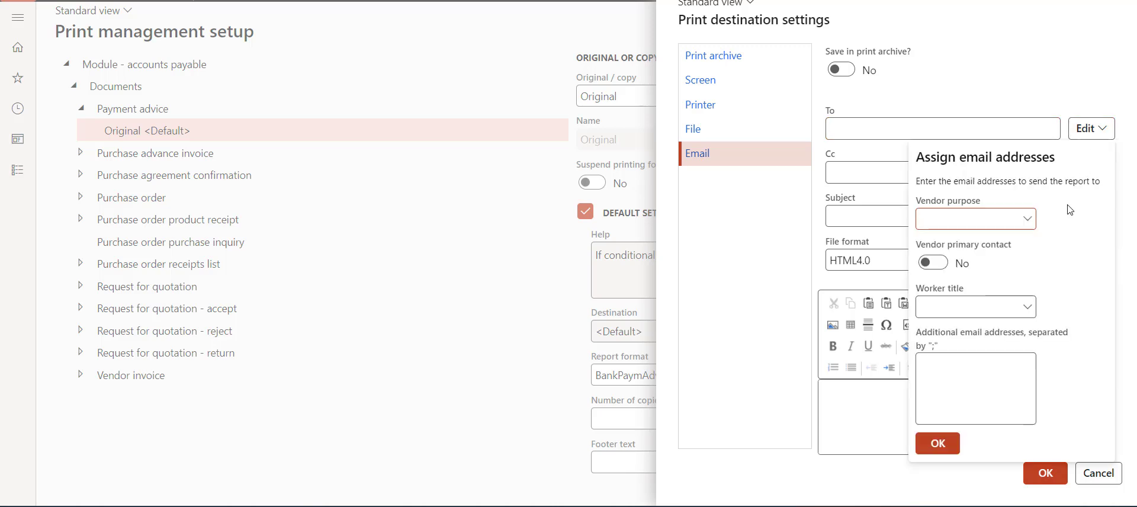
left_click(1027, 218)
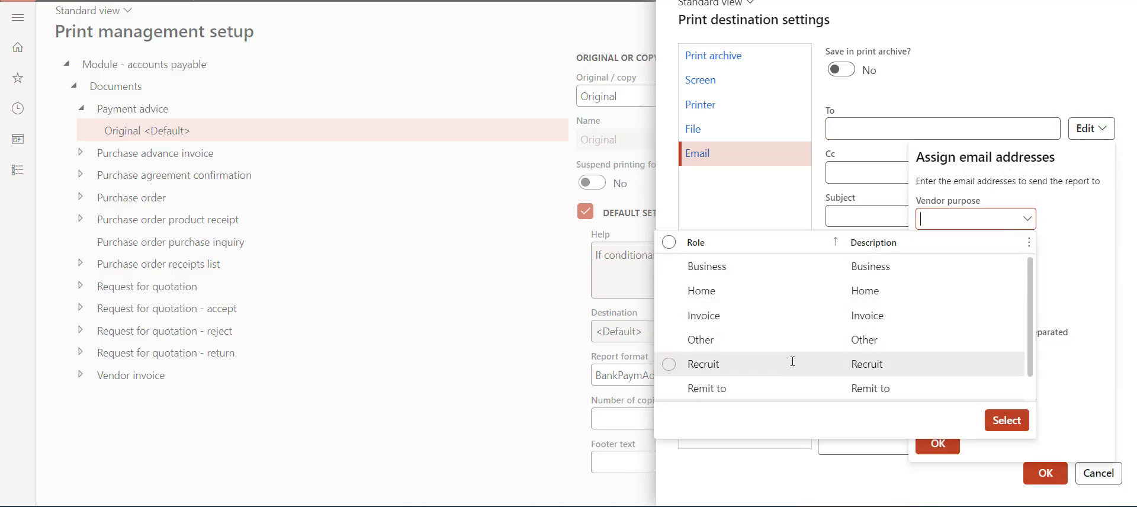
left_click(788, 388)
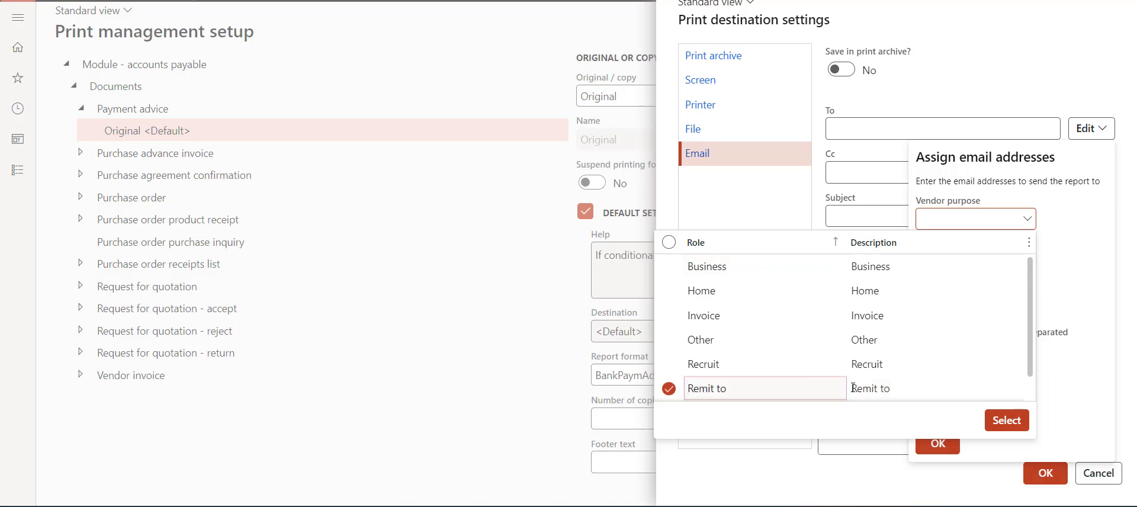
left_click(1006, 419)
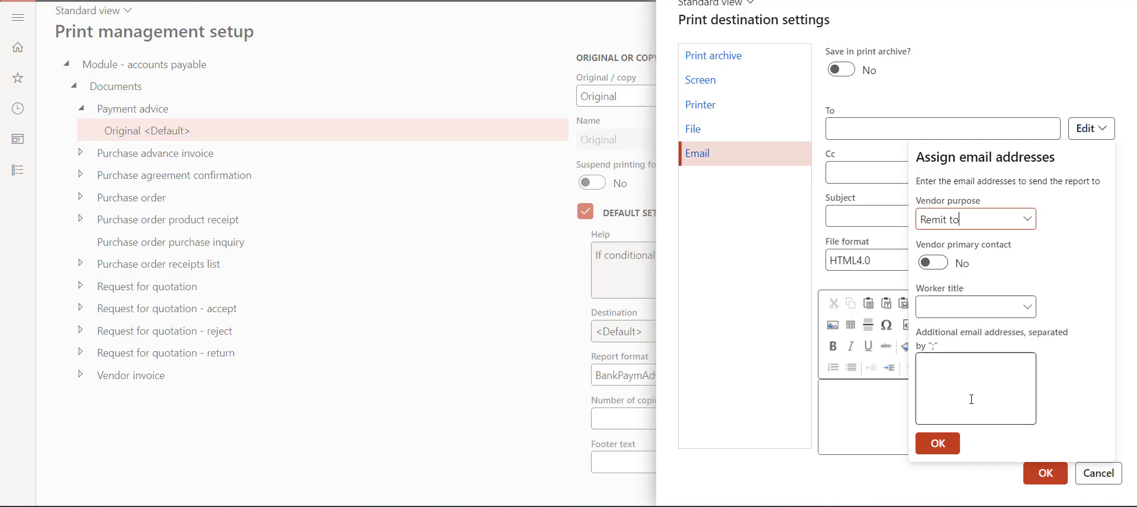
left_click(969, 374)
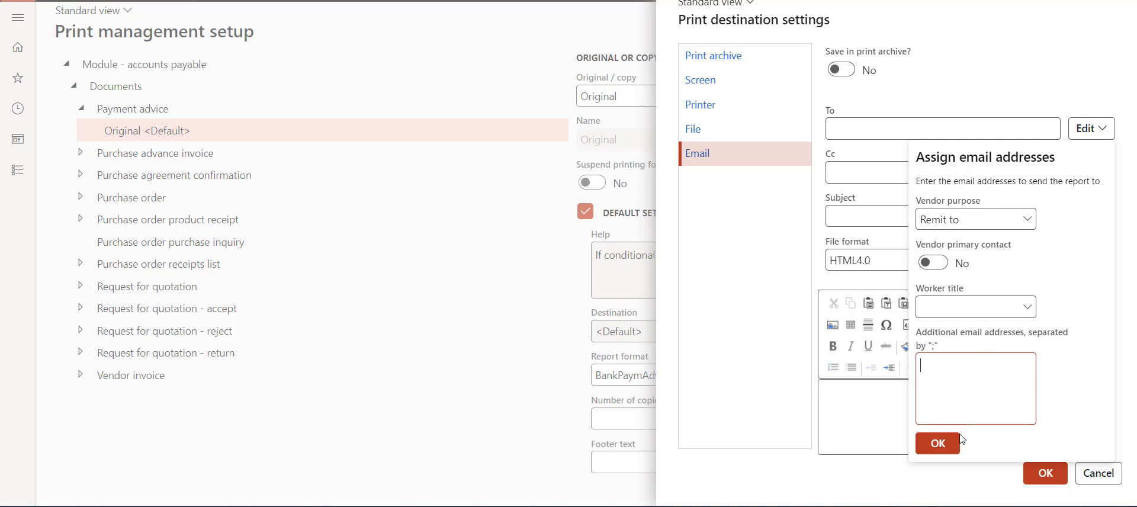
left_click(942, 439)
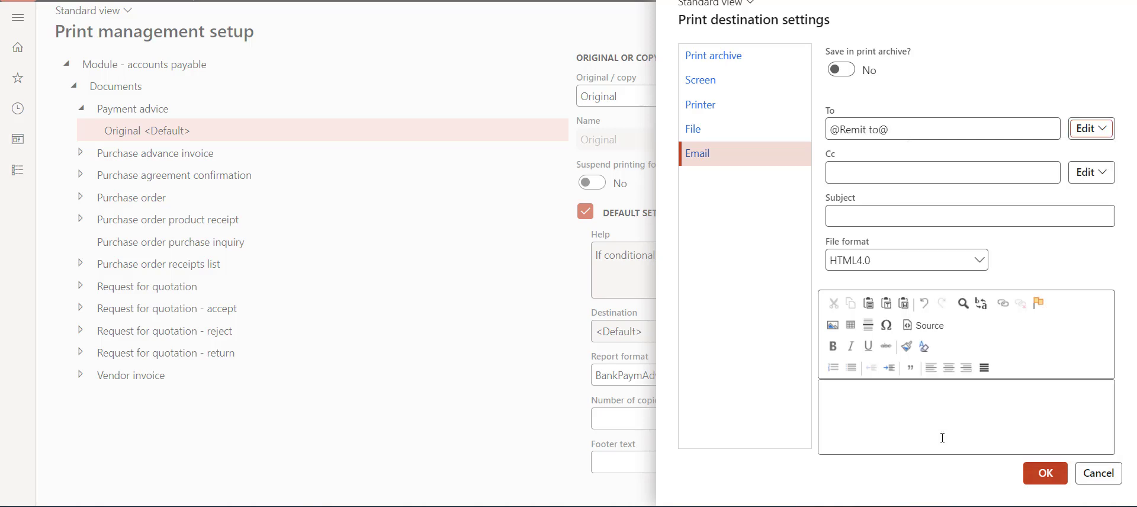
left_click(852, 173)
left_click(891, 216)
type("Re")
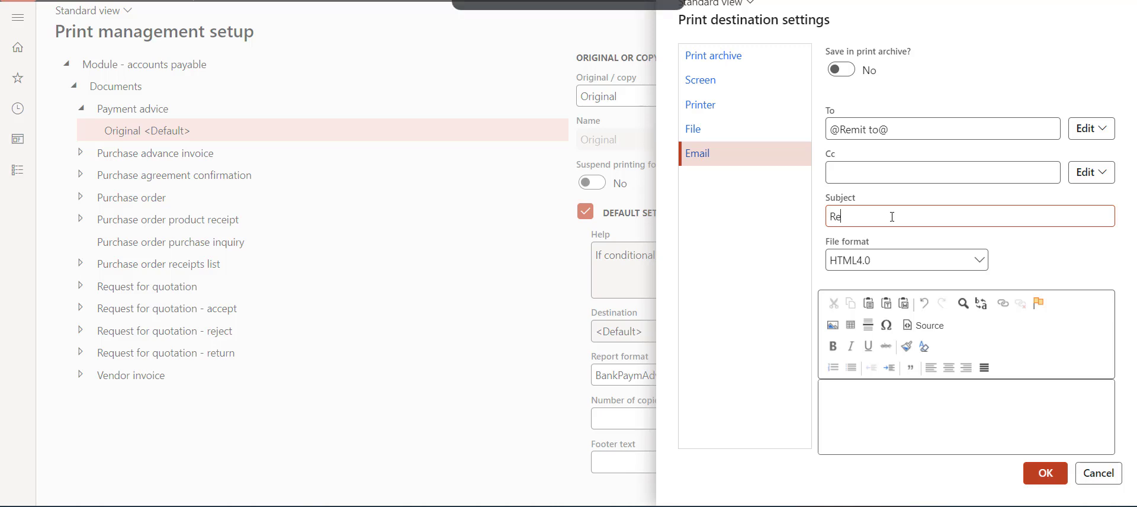
type("mittan")
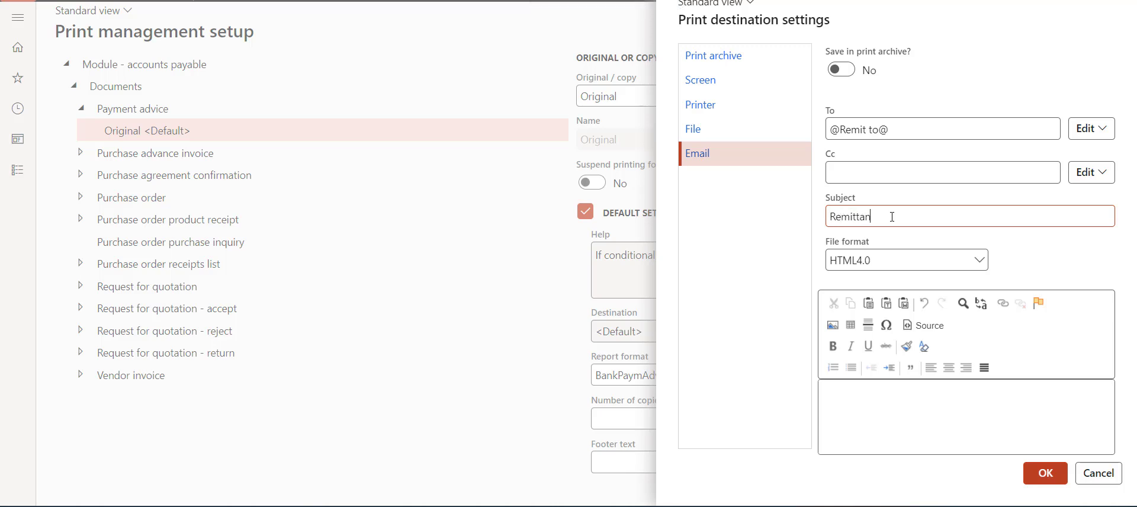
type("ce testing")
left_click(851, 401)
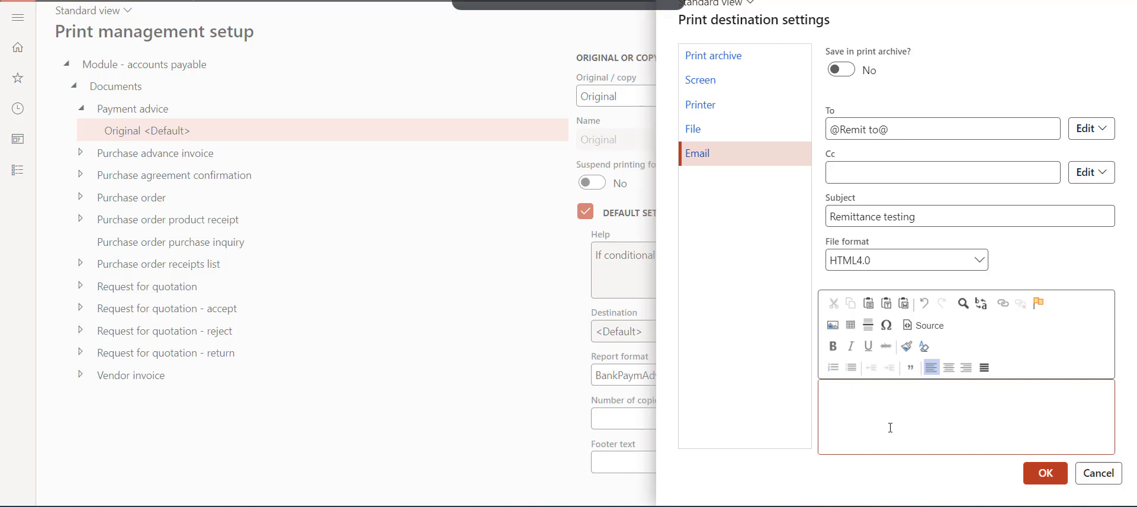
type("TEST.")
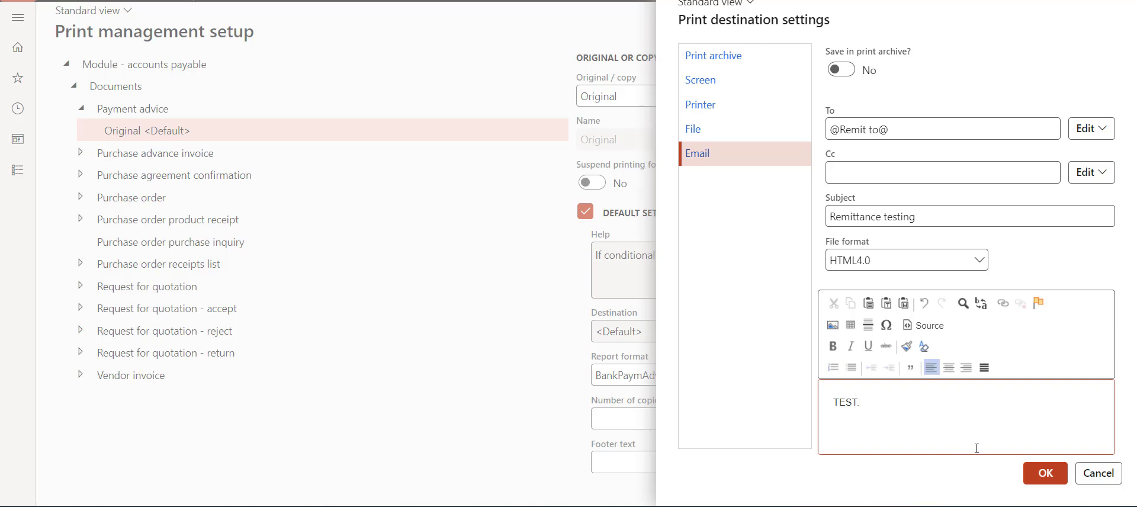
left_click(1030, 469)
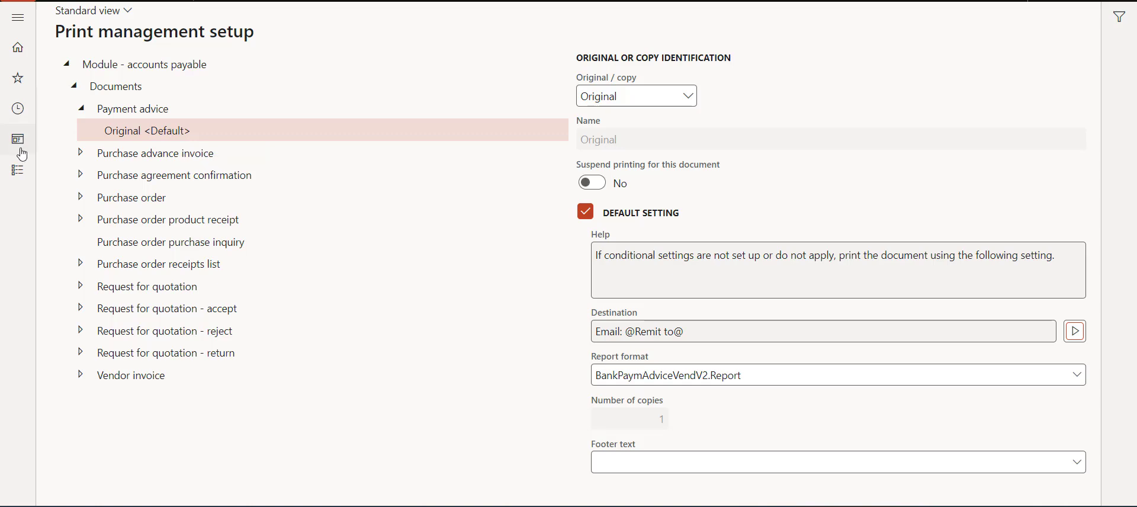
Step: Open the modules list to get to Accounts payable's pages
left_click(18, 171)
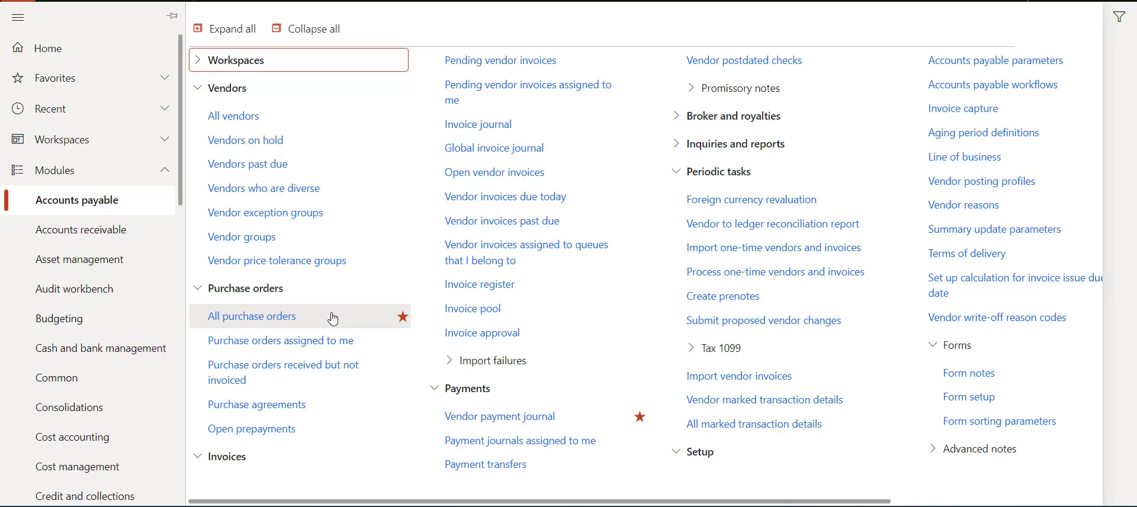
Step: Create a new vendor payment journal using the VendPay journal name
left_click(517, 425)
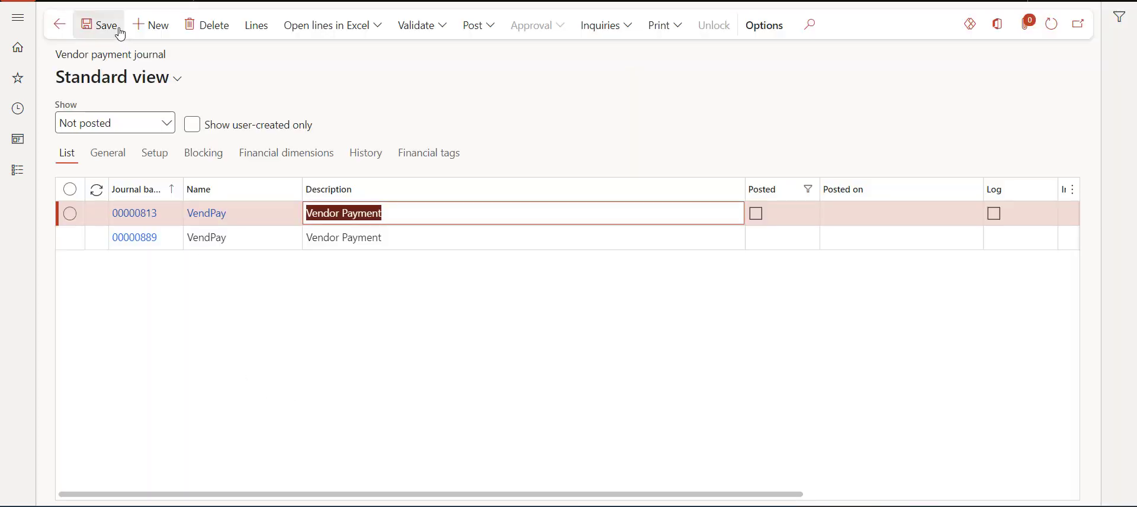
left_click(151, 25)
left_click(290, 213)
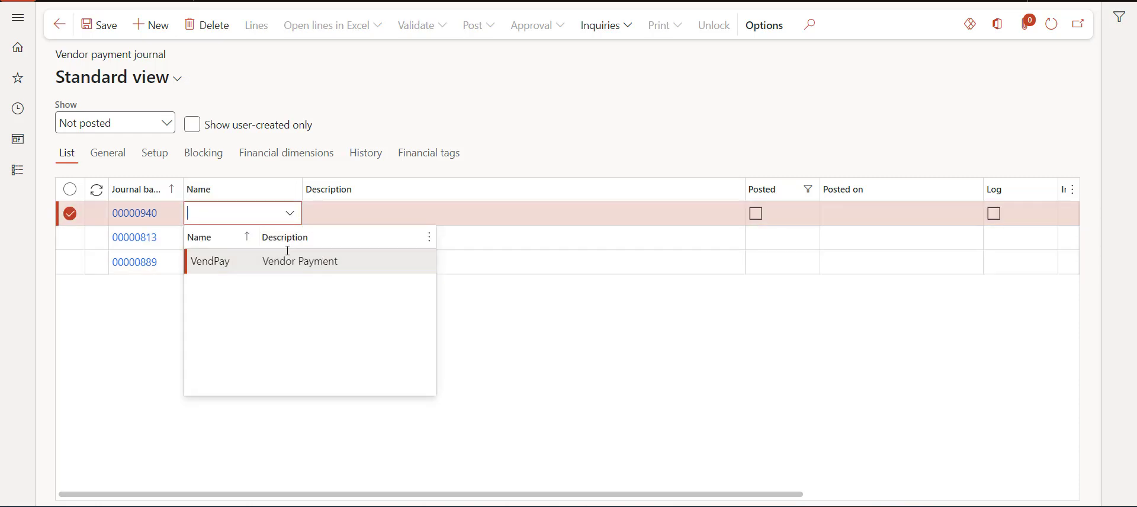
left_click(278, 261)
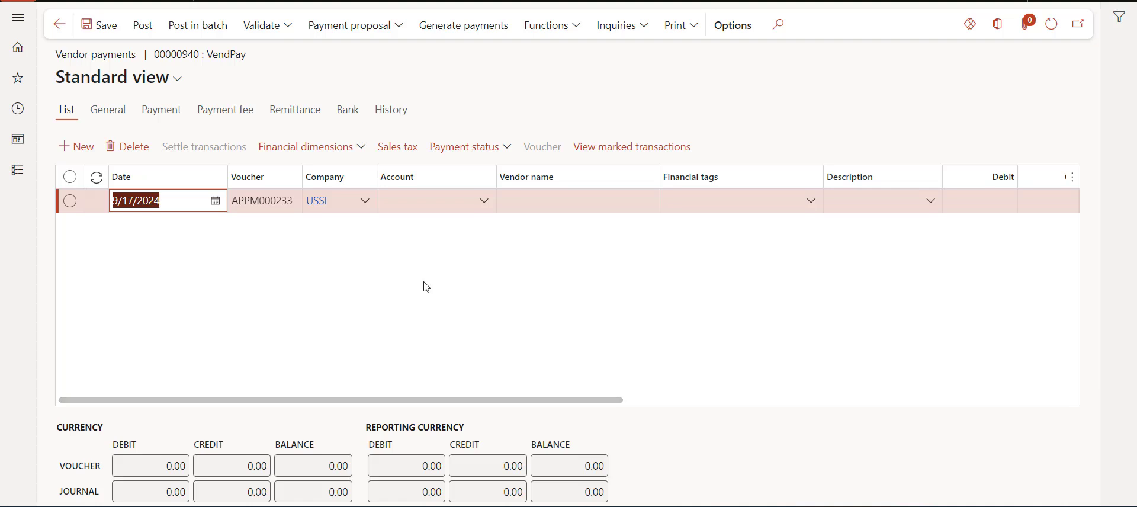
Step: Add a payment line for vendor US_SI_000006, Capable Sales and Service
left_click(484, 201)
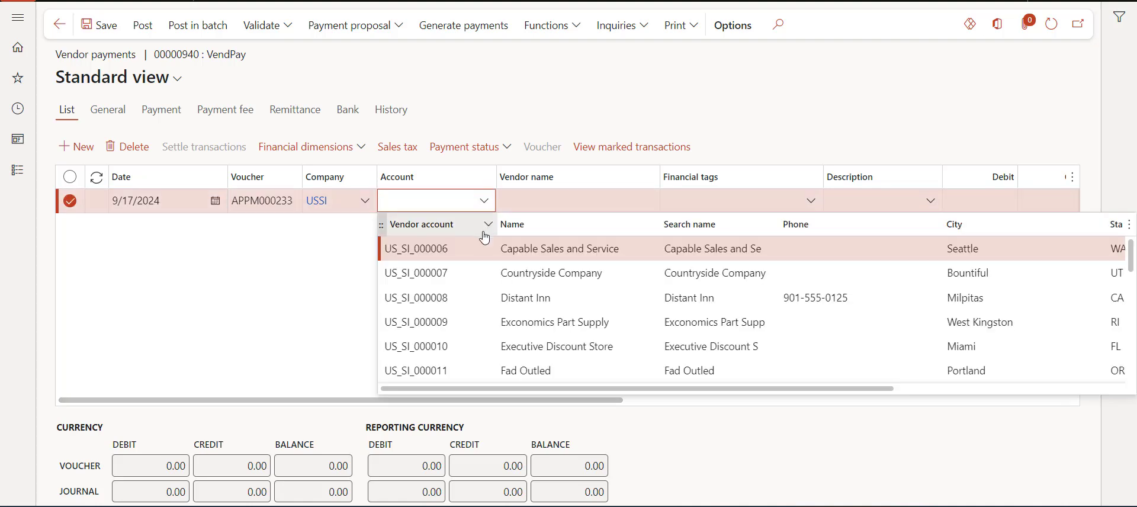
left_click(517, 249)
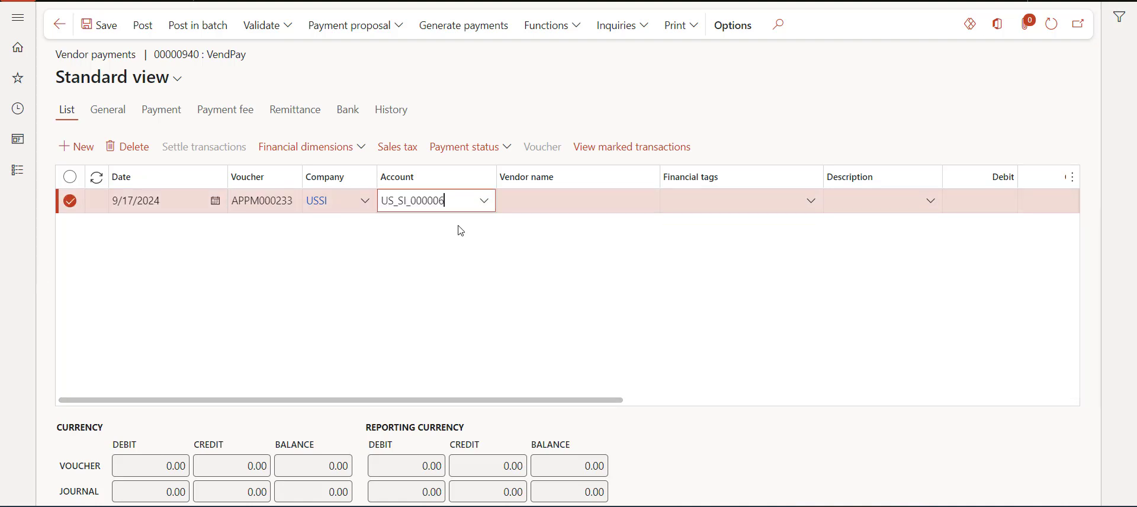
left_click(876, 210)
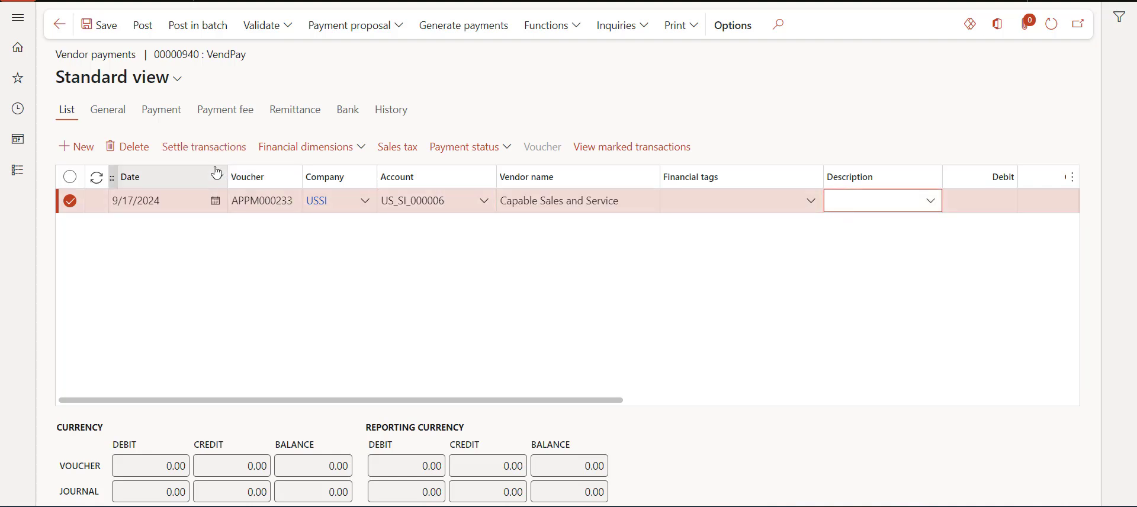
Step: Settle the payment line against invoice 80911 for 7,091.93 USD and check the payment columns
left_click(204, 148)
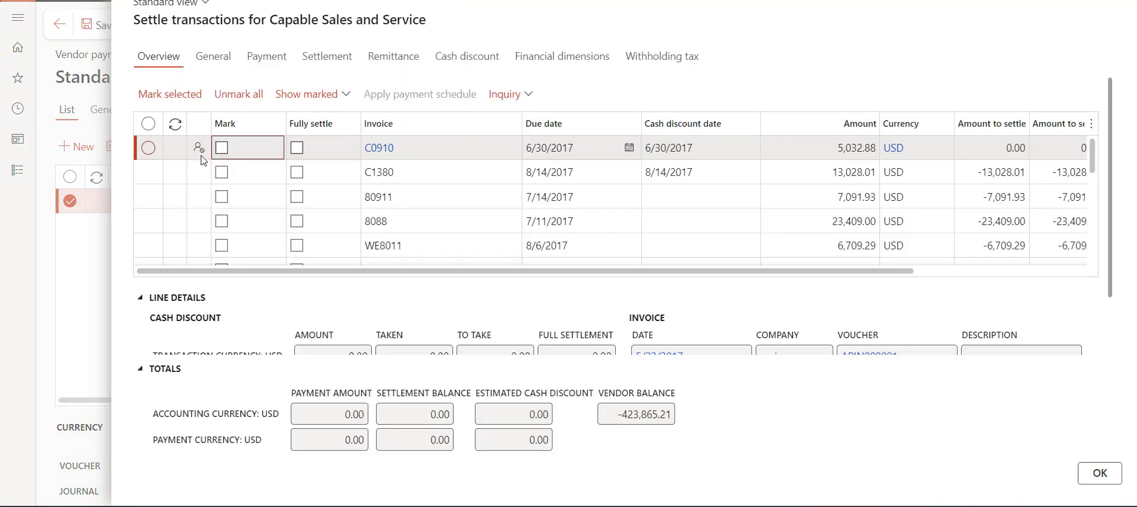
left_click(222, 200)
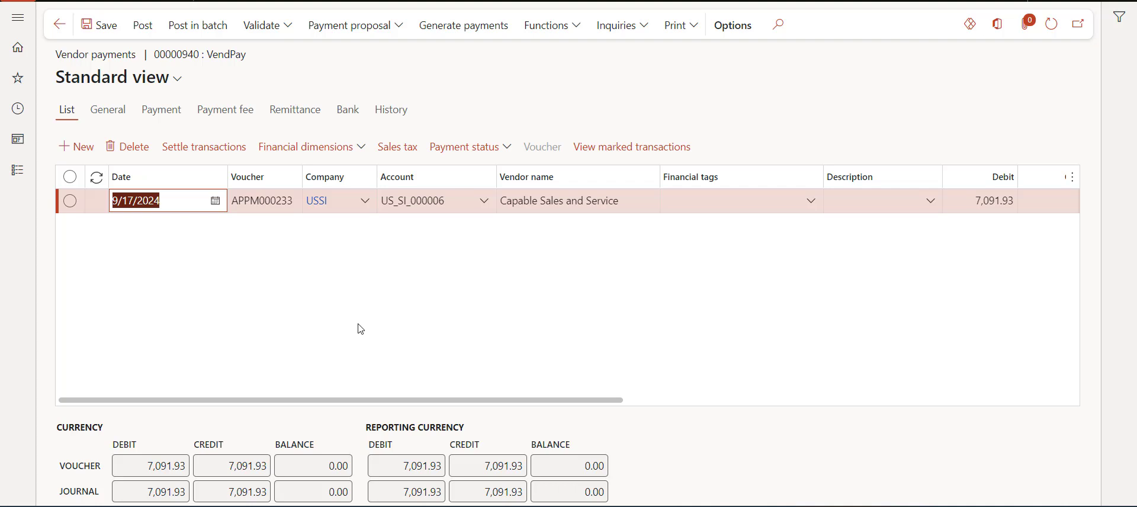
left_click(358, 324)
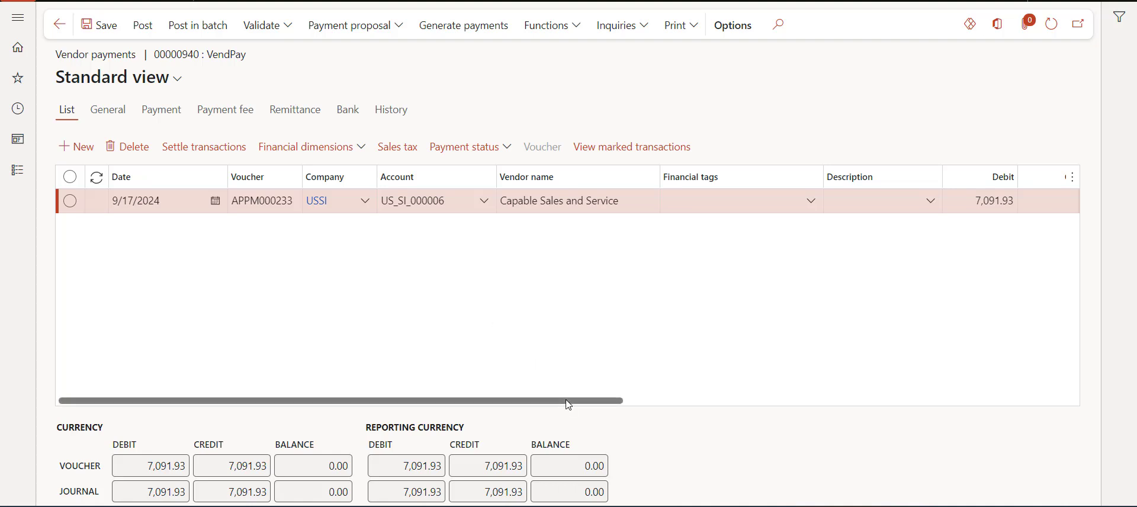
left_click_drag(553, 399, 1068, 400)
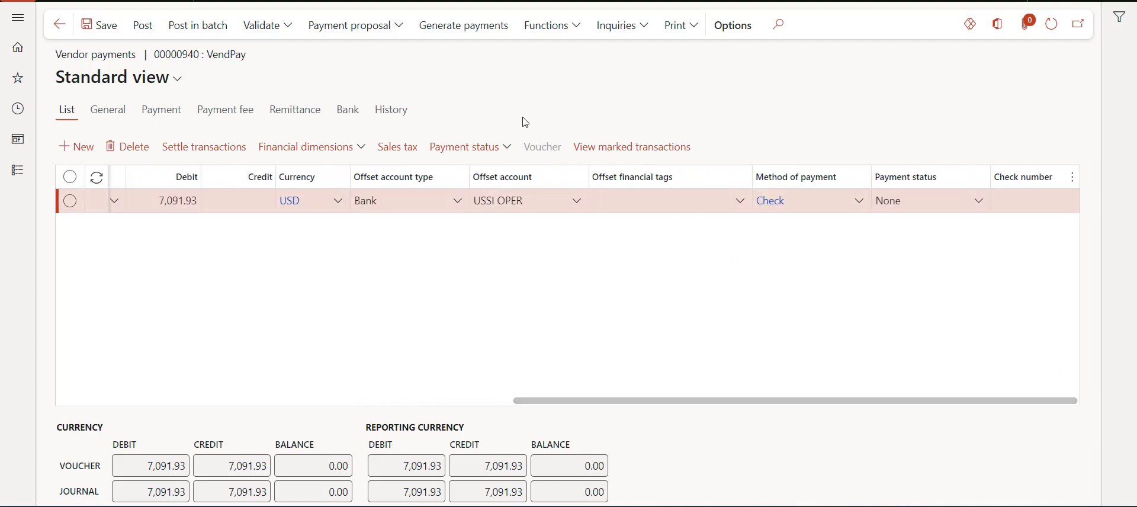
Step: Generate payments for the journal by payment method instead of export format
left_click(473, 30)
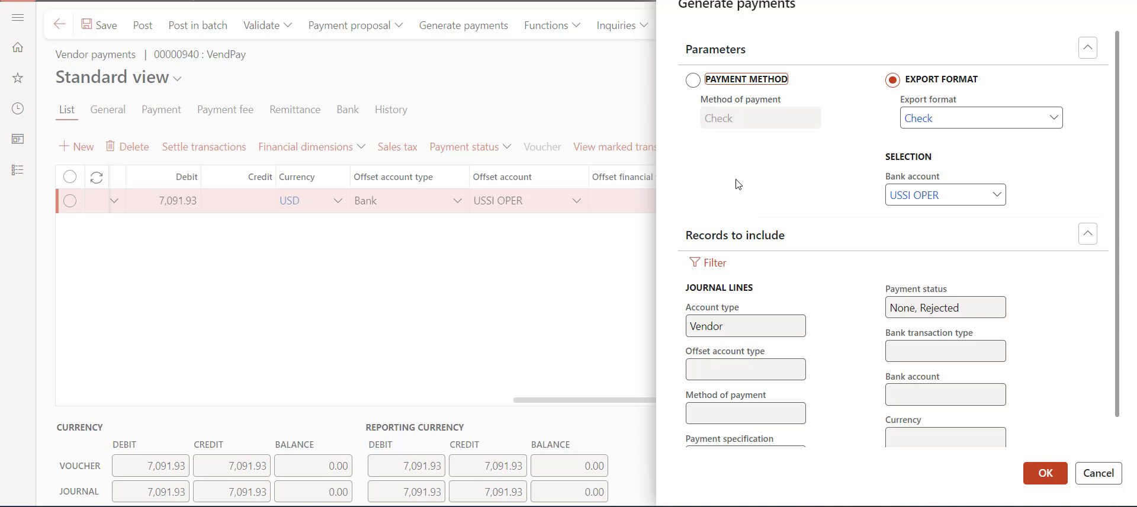
left_click(693, 82)
left_click(1045, 472)
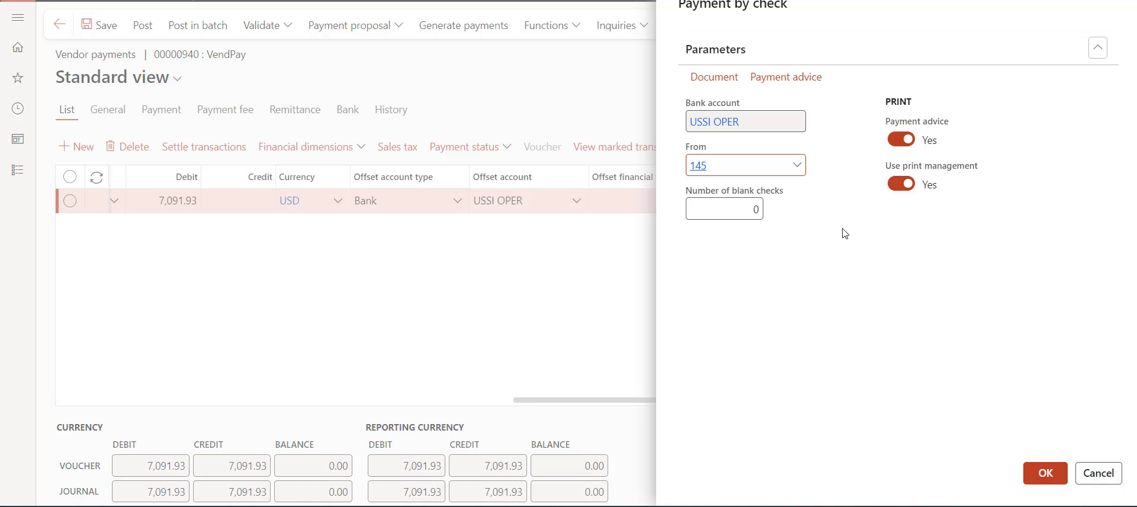
Step: Set up Payment by check for USSI OPER from check 145 with payment advice and print management on
left_click(909, 188)
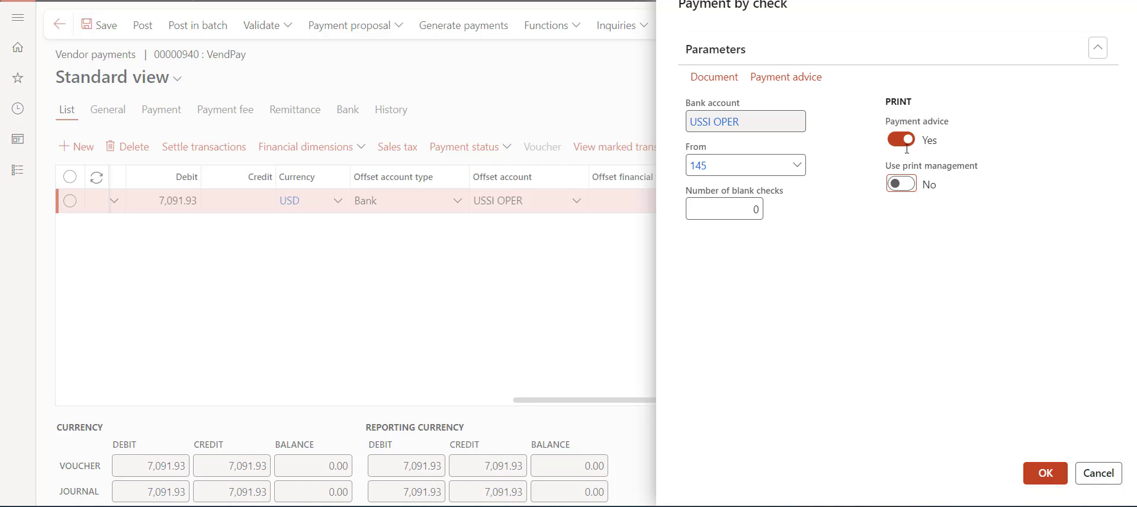
left_click(798, 81)
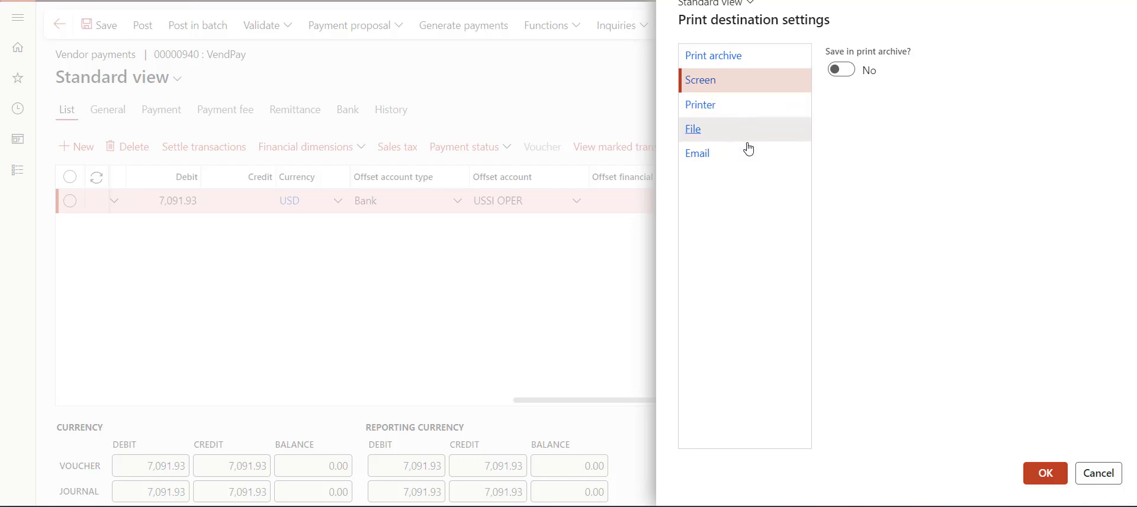
left_click(1044, 473)
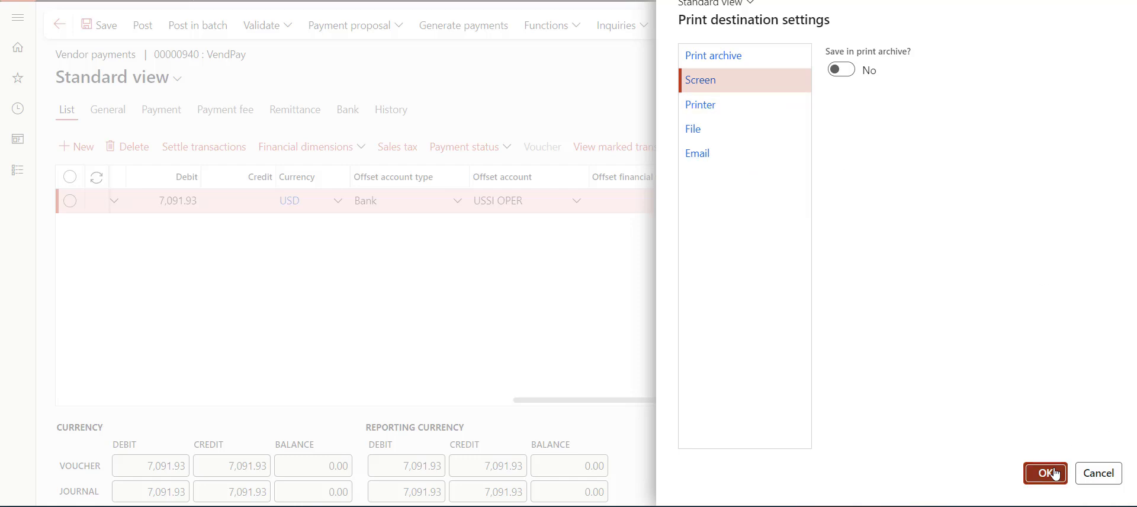
left_click(901, 183)
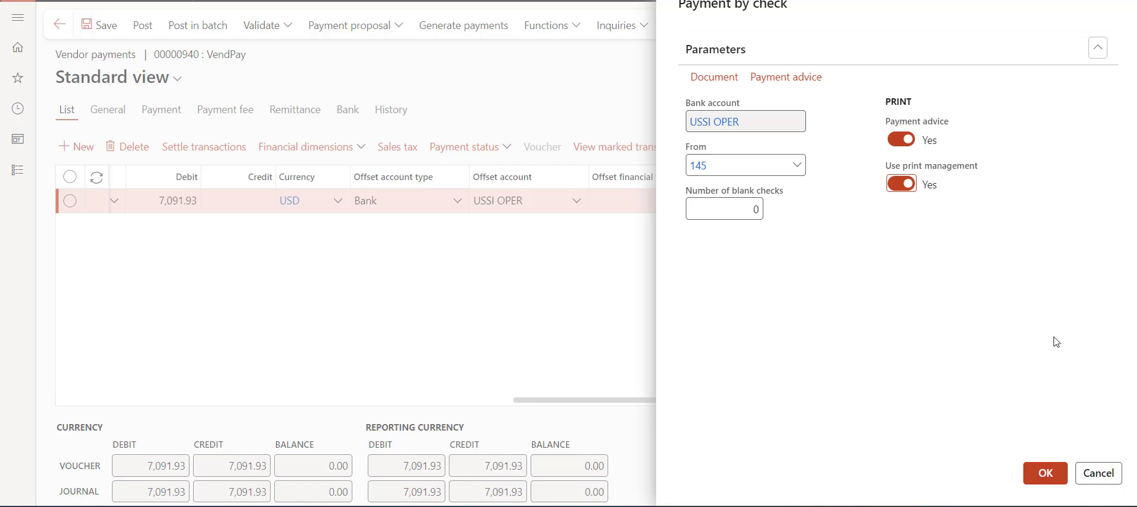
Step: Print the checks and read the SMTP errors saying the Email report failed after 3 retries
left_click(1045, 472)
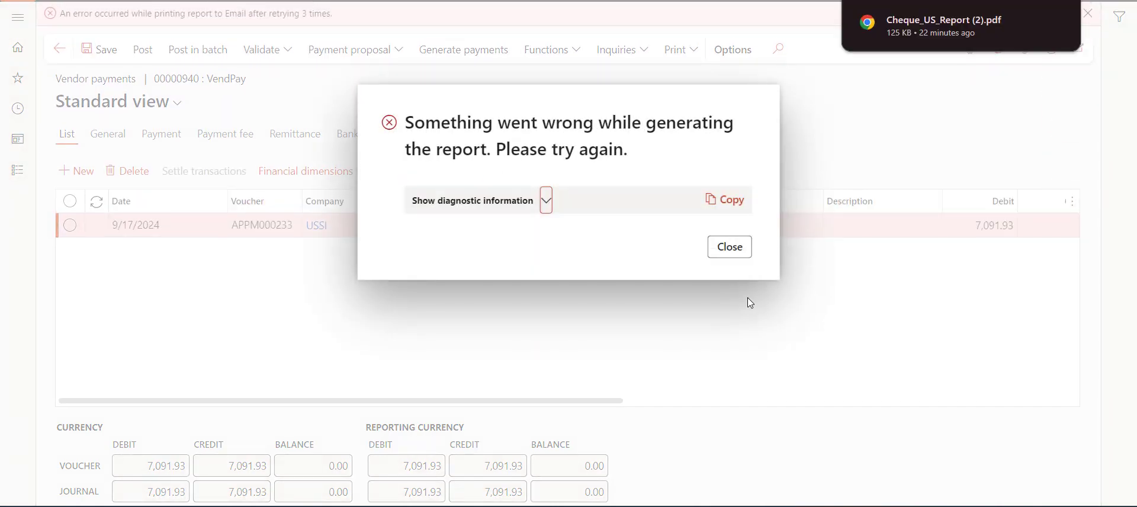
left_click(742, 253)
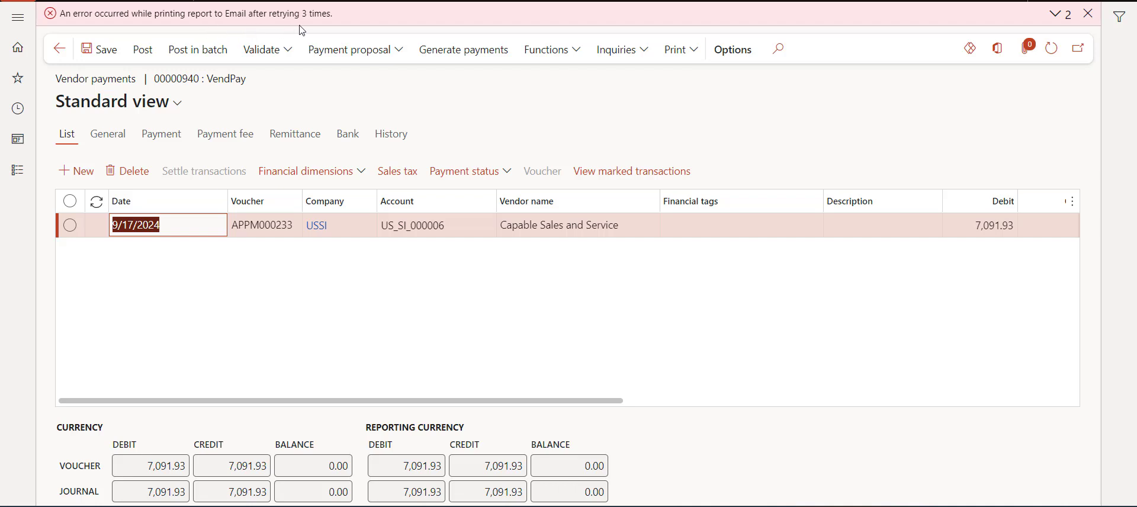
left_click(1062, 22)
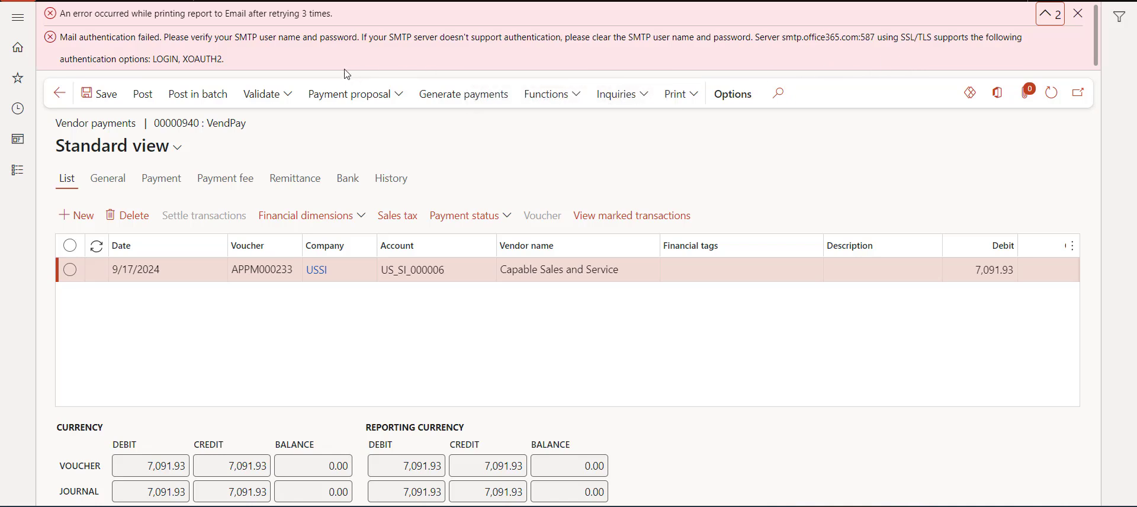
left_click(1049, 14)
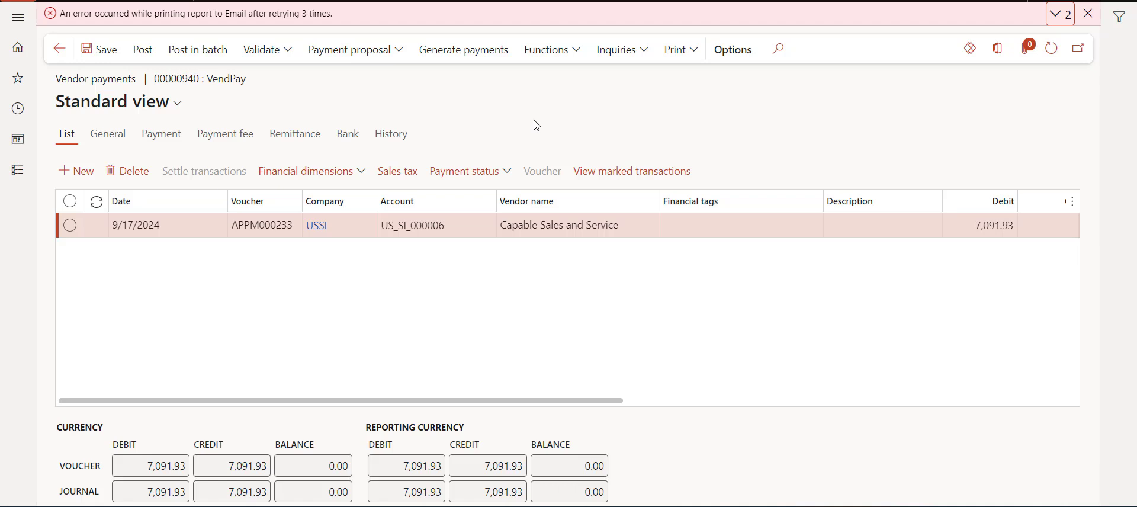
Step: Open Batch email sending status and check that the Remittance testing email shows Failed
key("alt+g")
type("email")
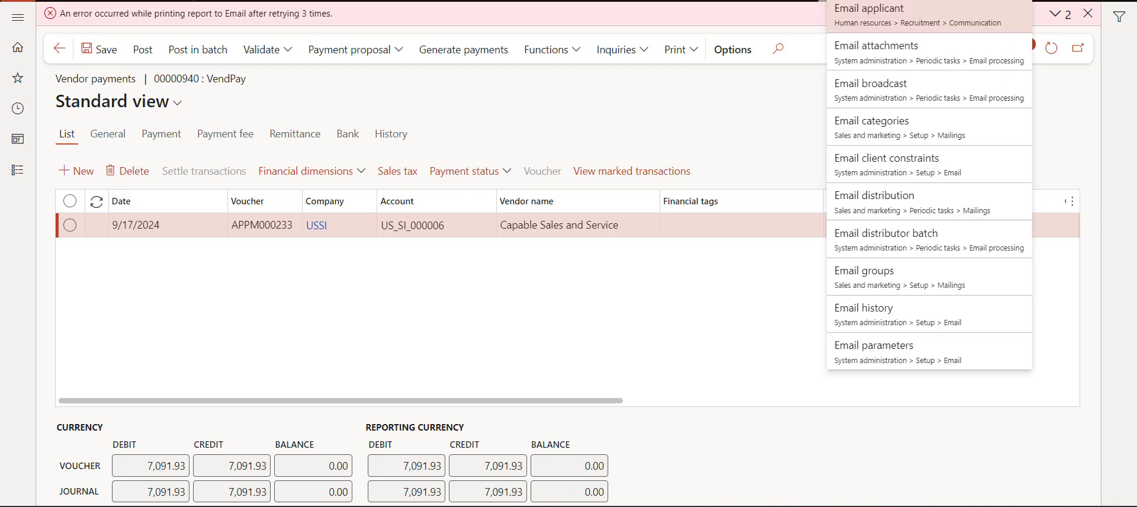
key("ctrl+a")
type("batch")
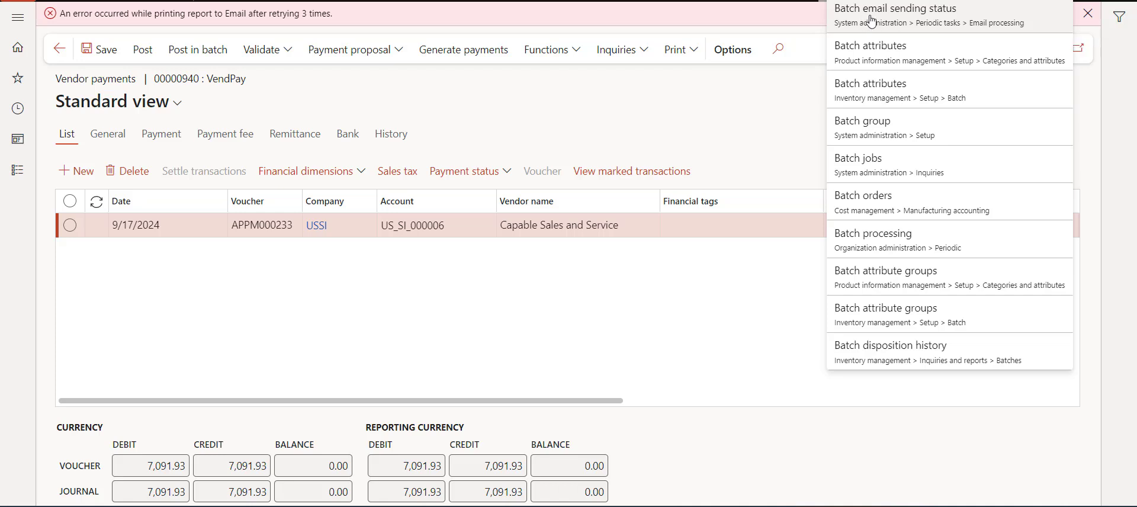
left_click(871, 22)
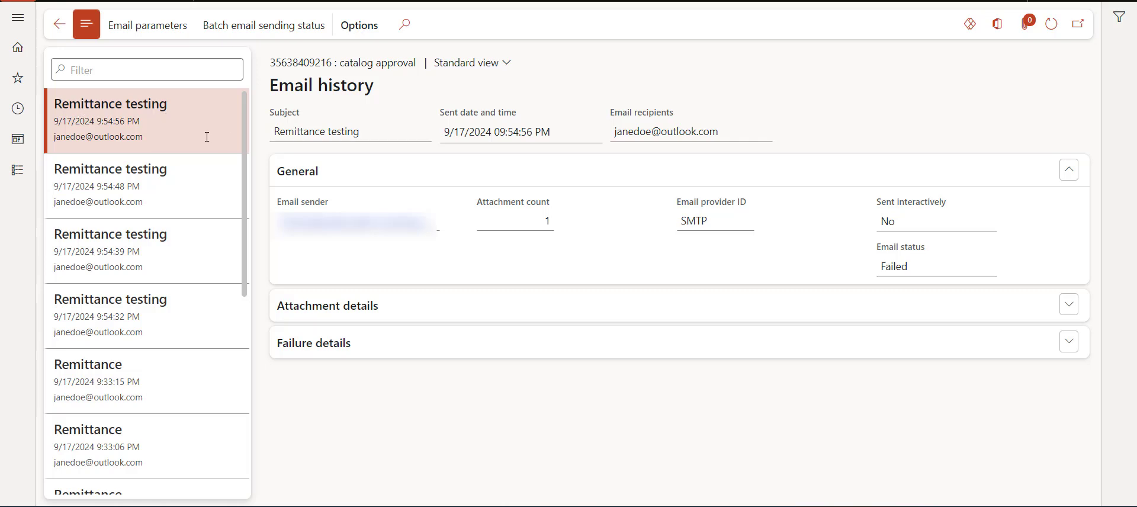
left_click_drag(144, 137, 49, 138)
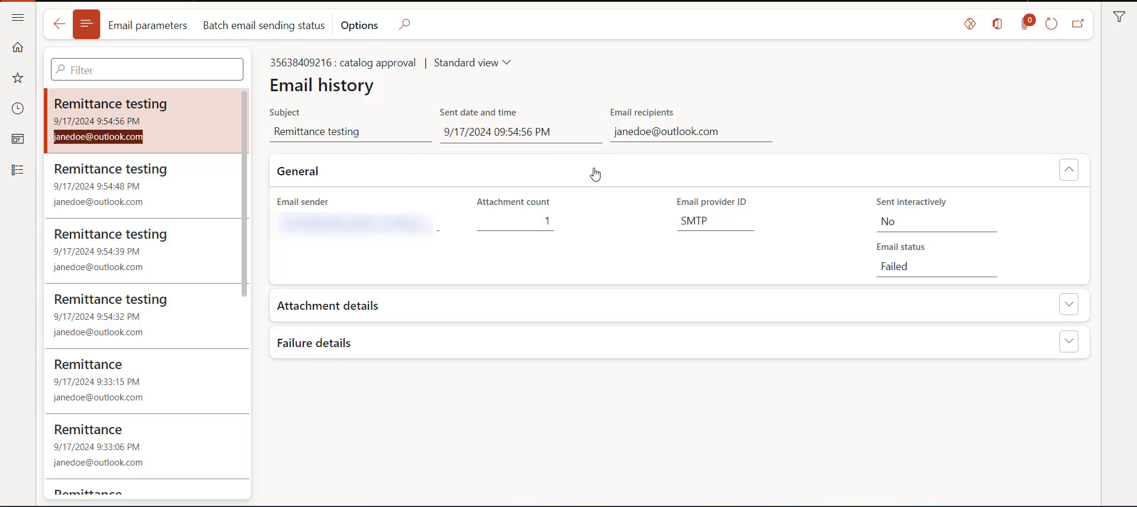
left_click(563, 268)
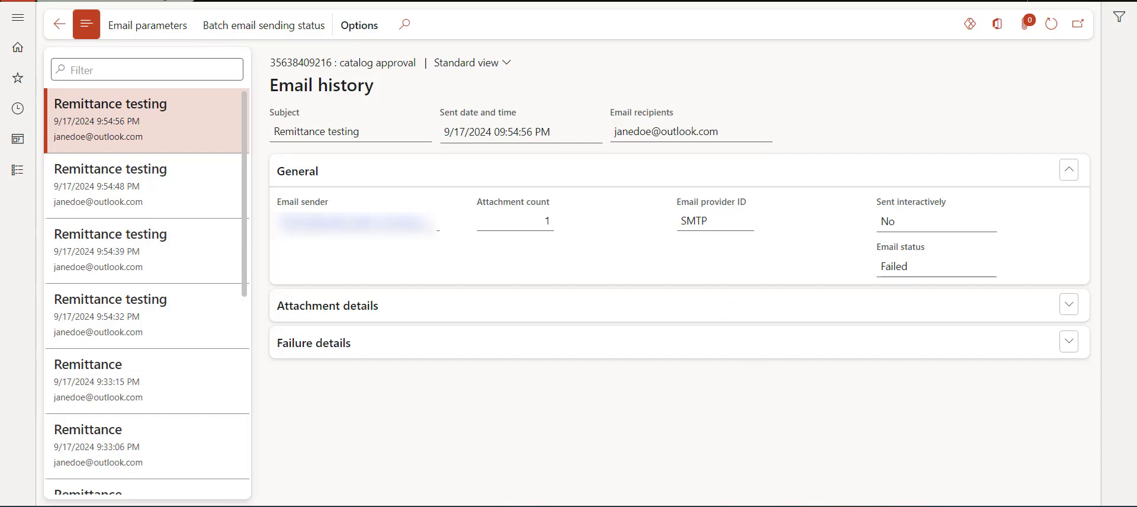
Step: Close Email history and go back to the Contoso Consulting USA home dashboard
left_click(148, 0)
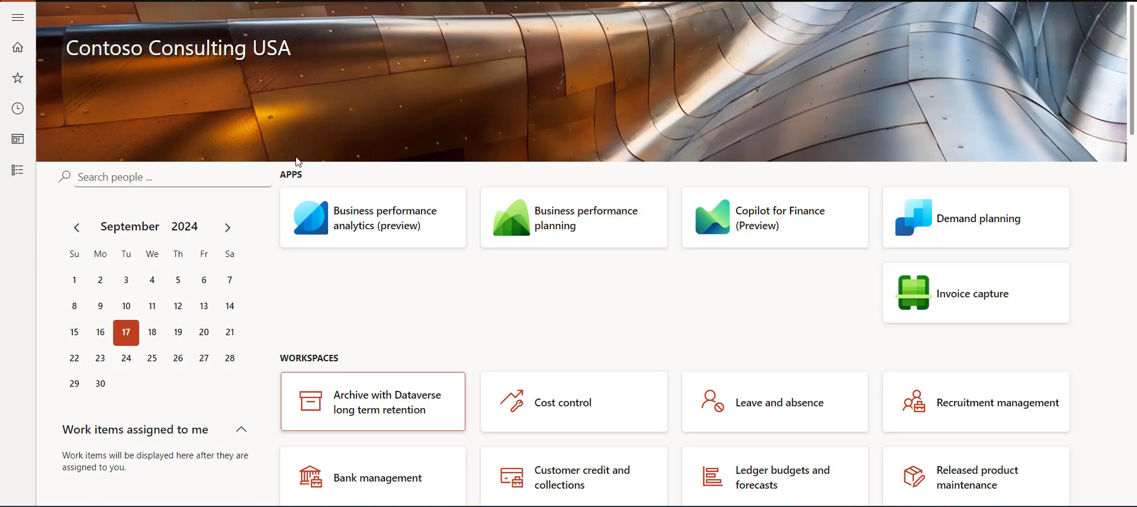